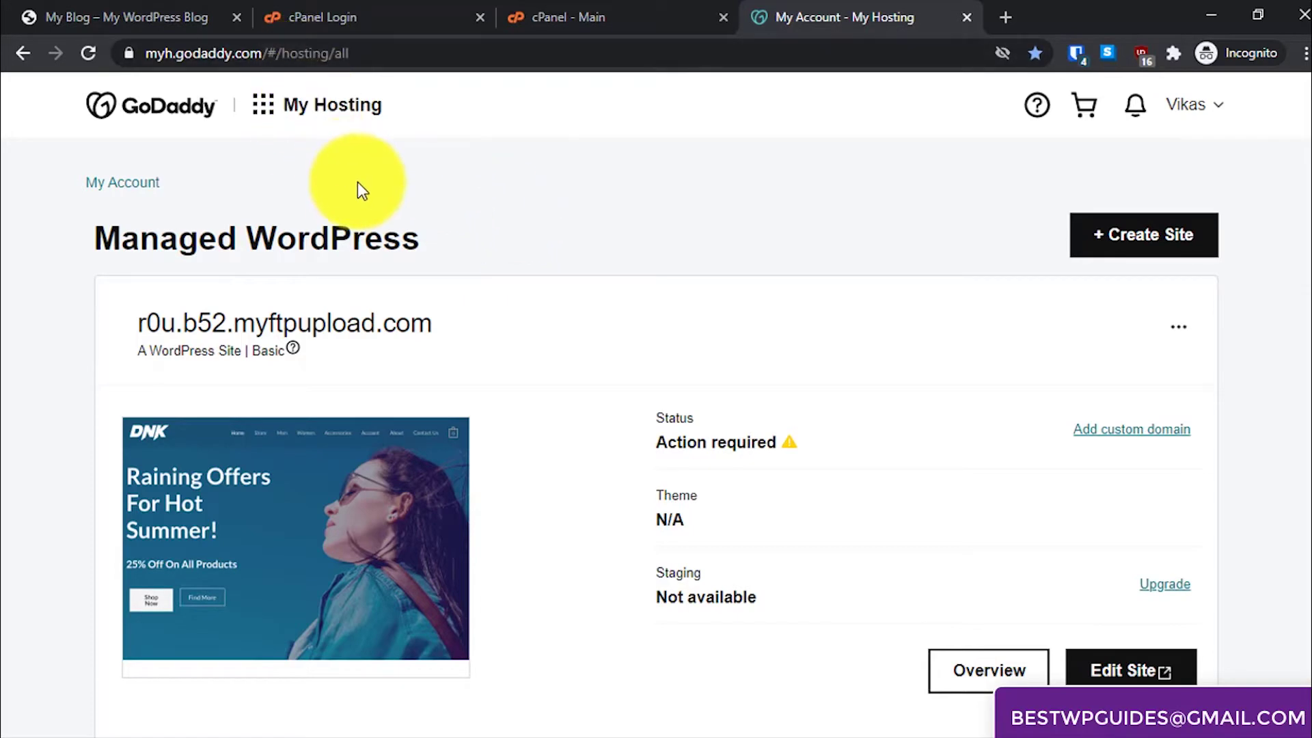
Switch to the cPanel Login tab and highlight the /cpanel part of the bestwpdemo.xyz address
click(365, 9)
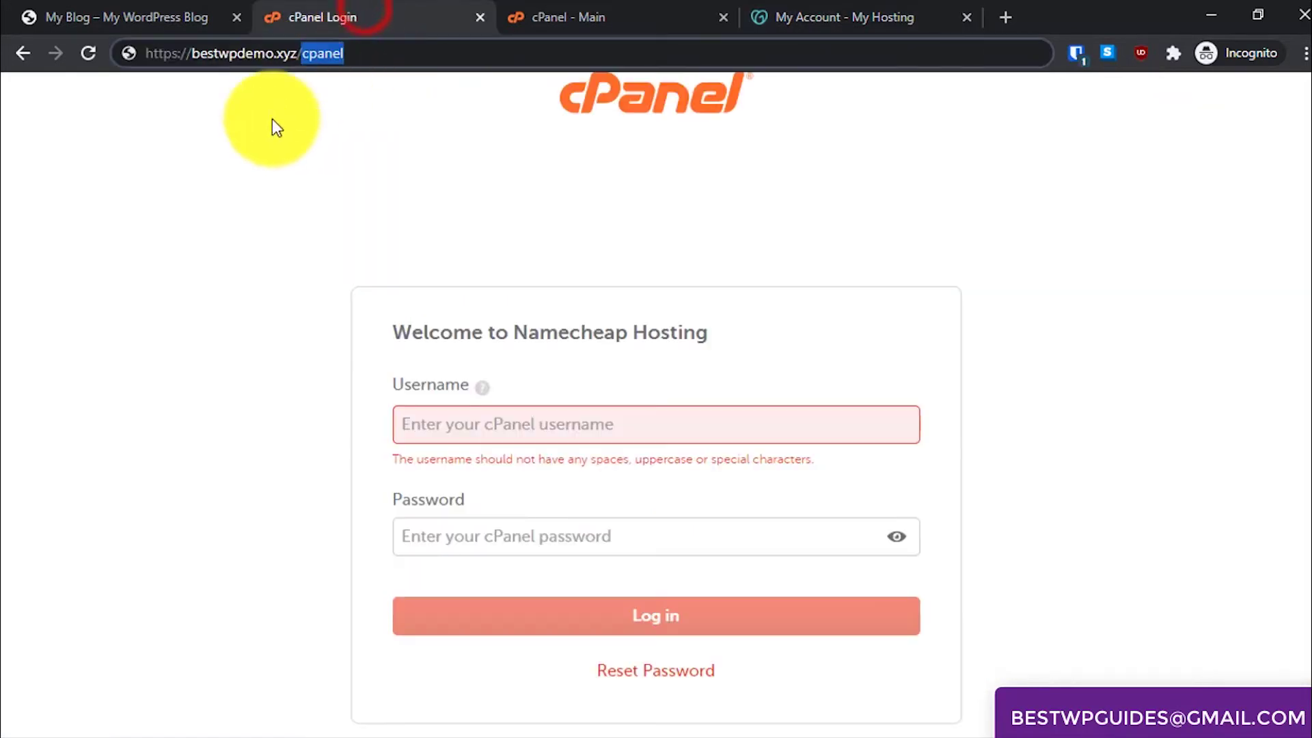
click(235, 218)
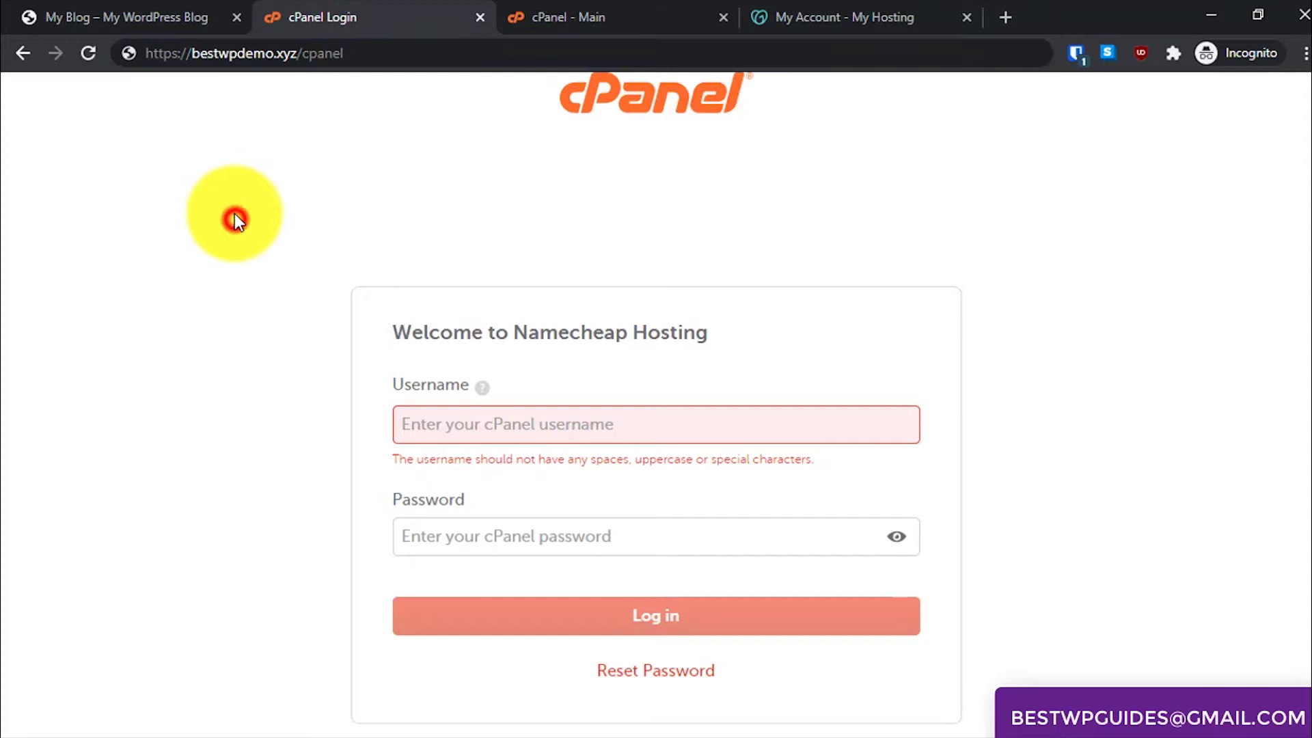
drag(301, 55, 440, 84)
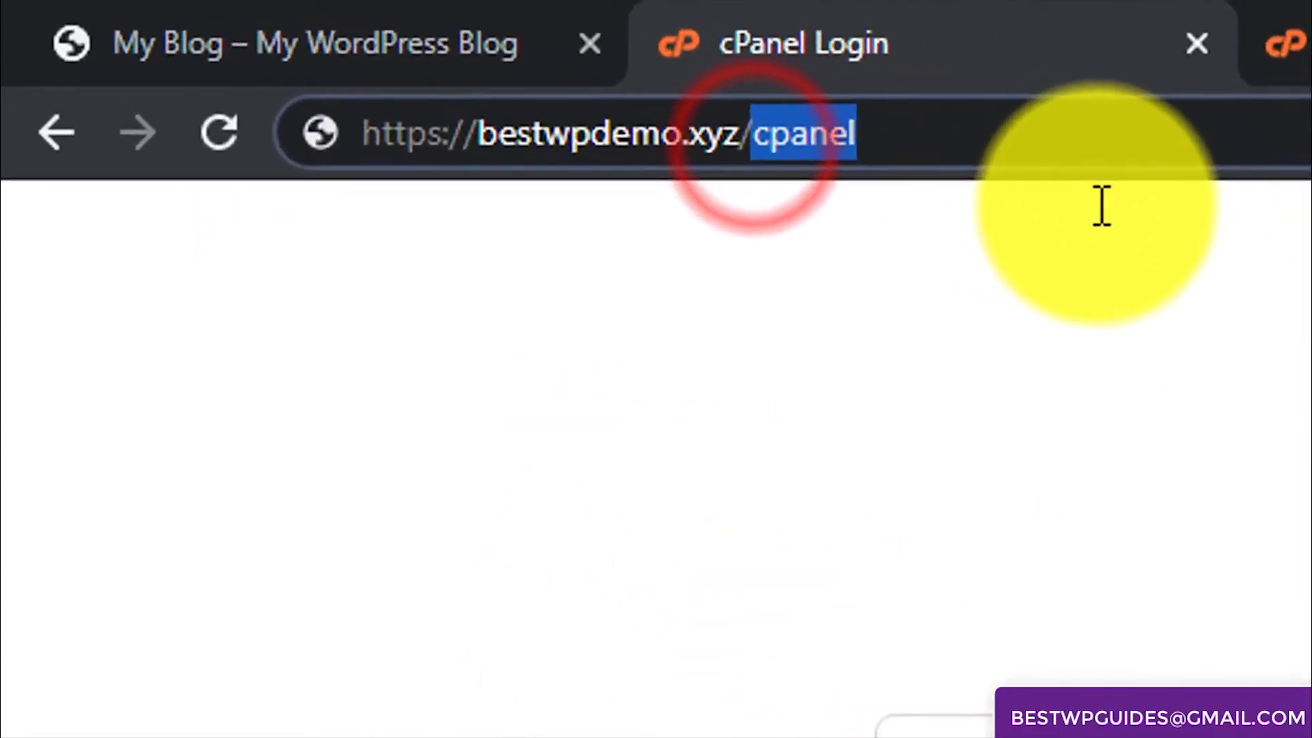
click(557, 151)
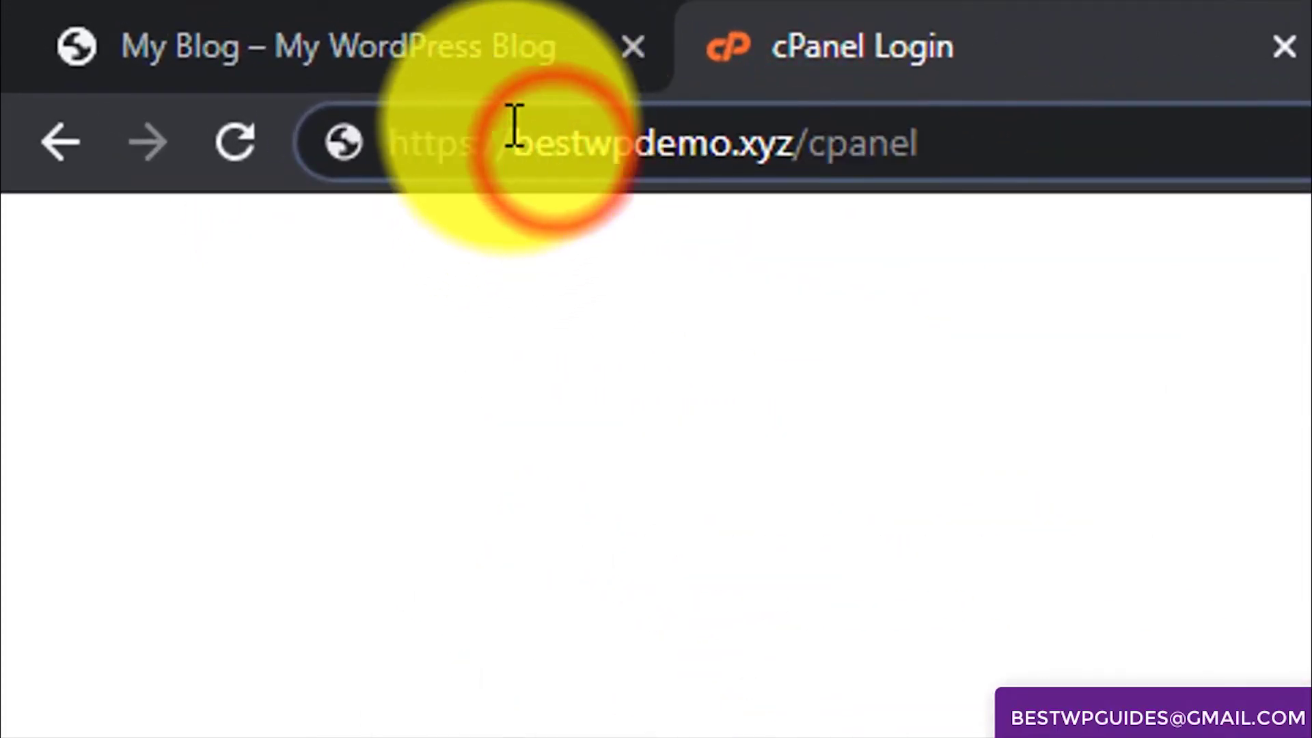
Glance at the WordPress blog site, then return to the cPanel login page
click(335, 28)
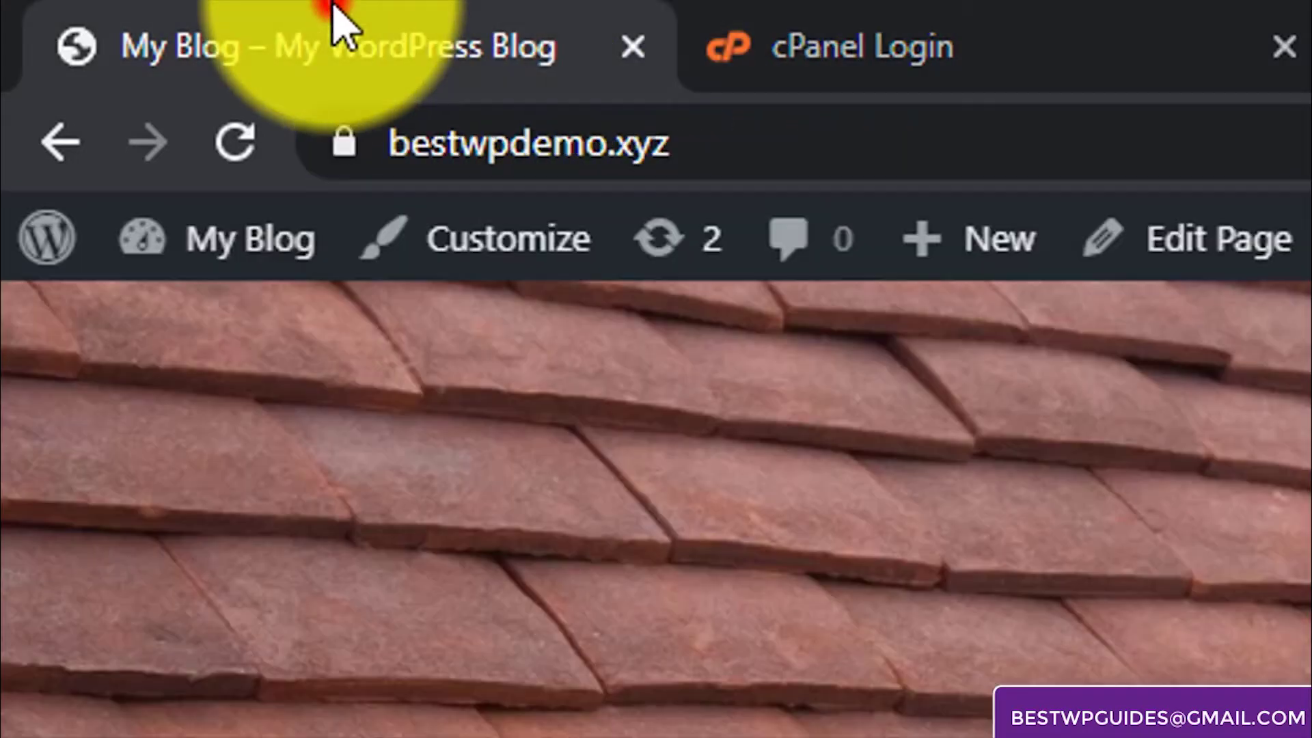
click(889, 26)
click(805, 154)
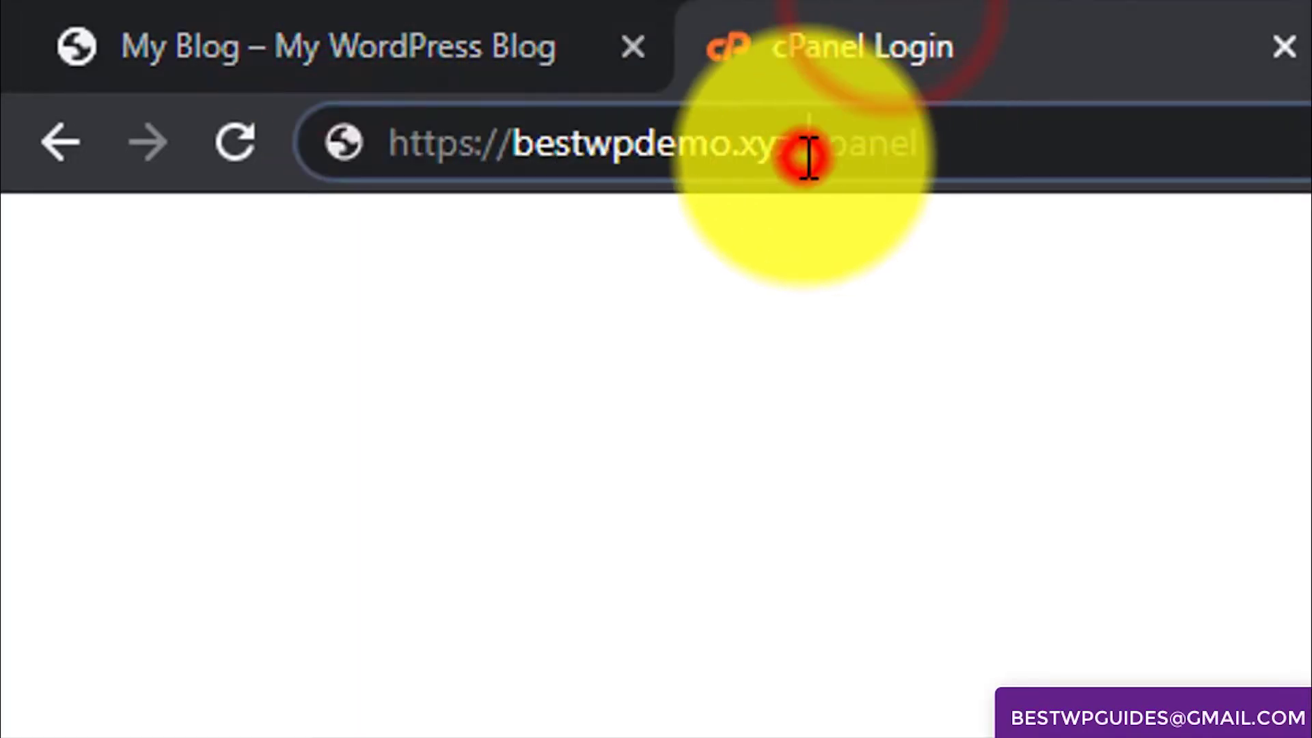
Replace the old 'php' cPanel tool search with 'phpm' so only phpMyAdmin remains
click(1043, 144)
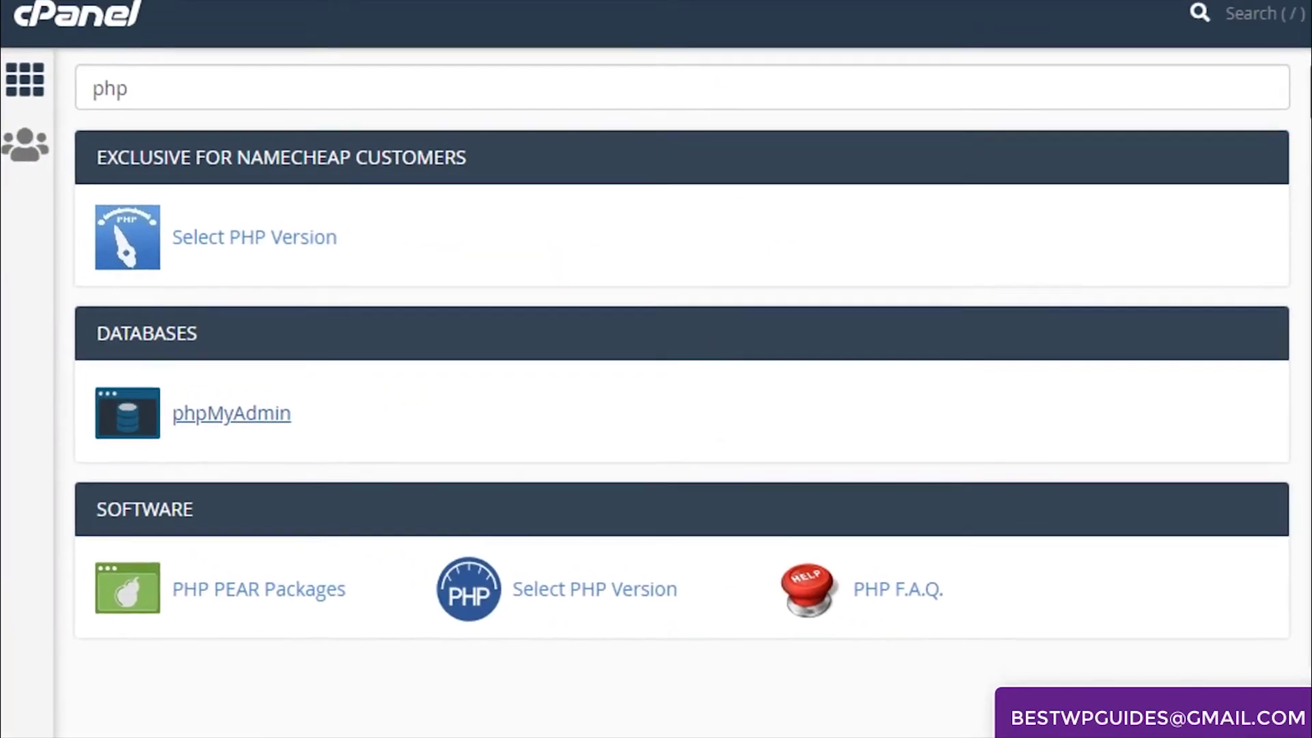
click(187, 96)
key(BackSpace)
key(BackSpace)
key(BackSpace)
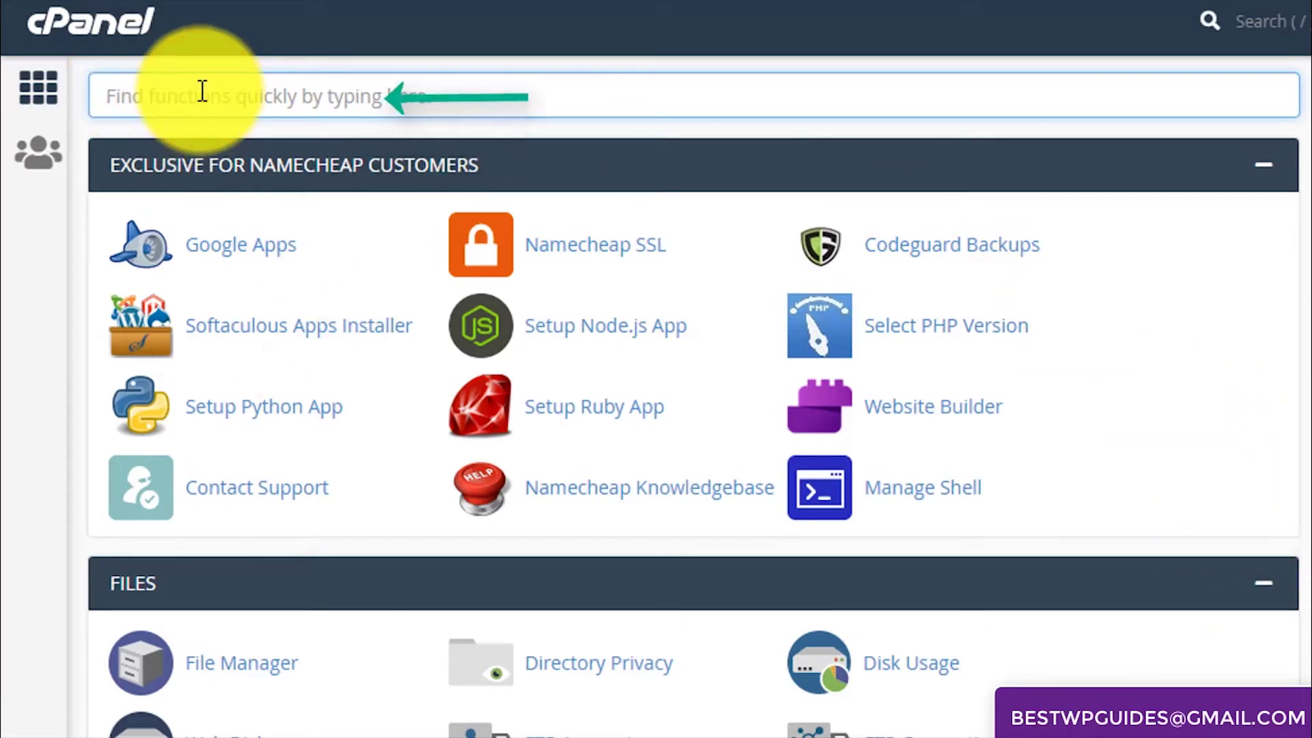
text(phpm)
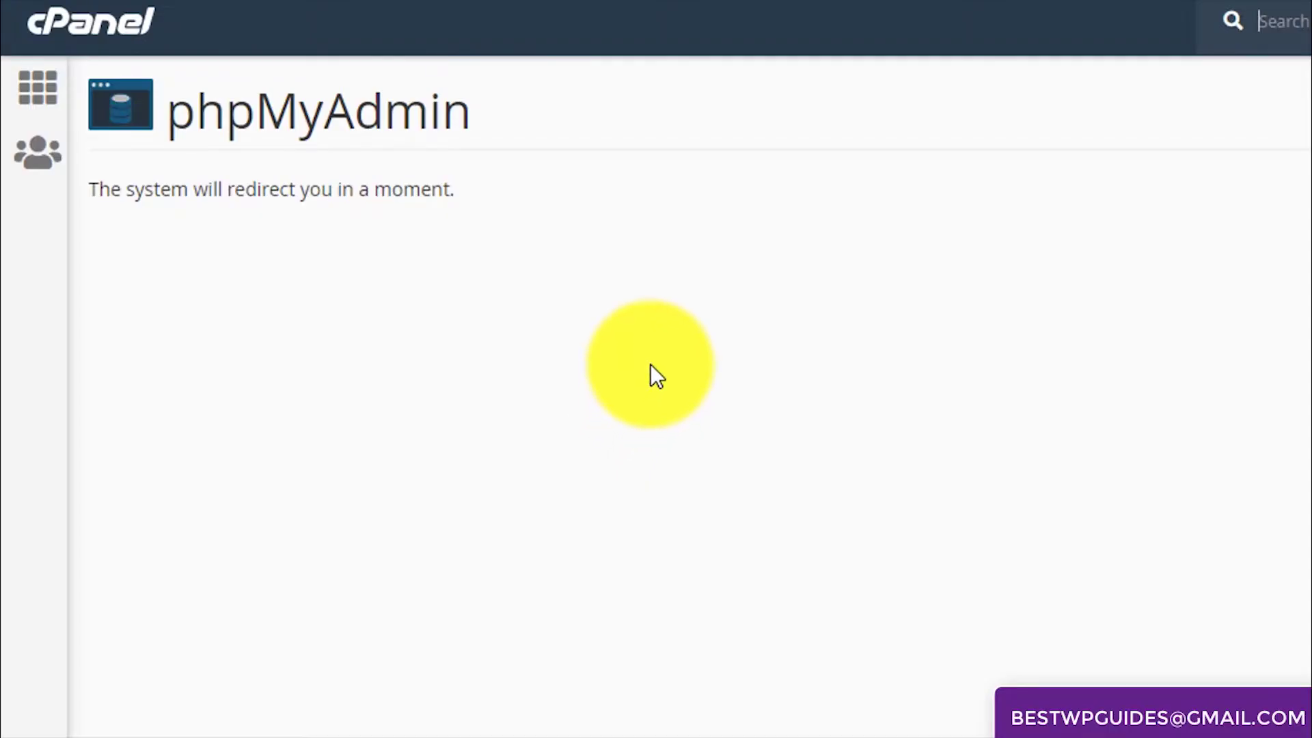
Launch phpMyAdmin, expand the bestyrel_wp845 database and browse its wpzo_users table
scroll(907, 198, down, 1)
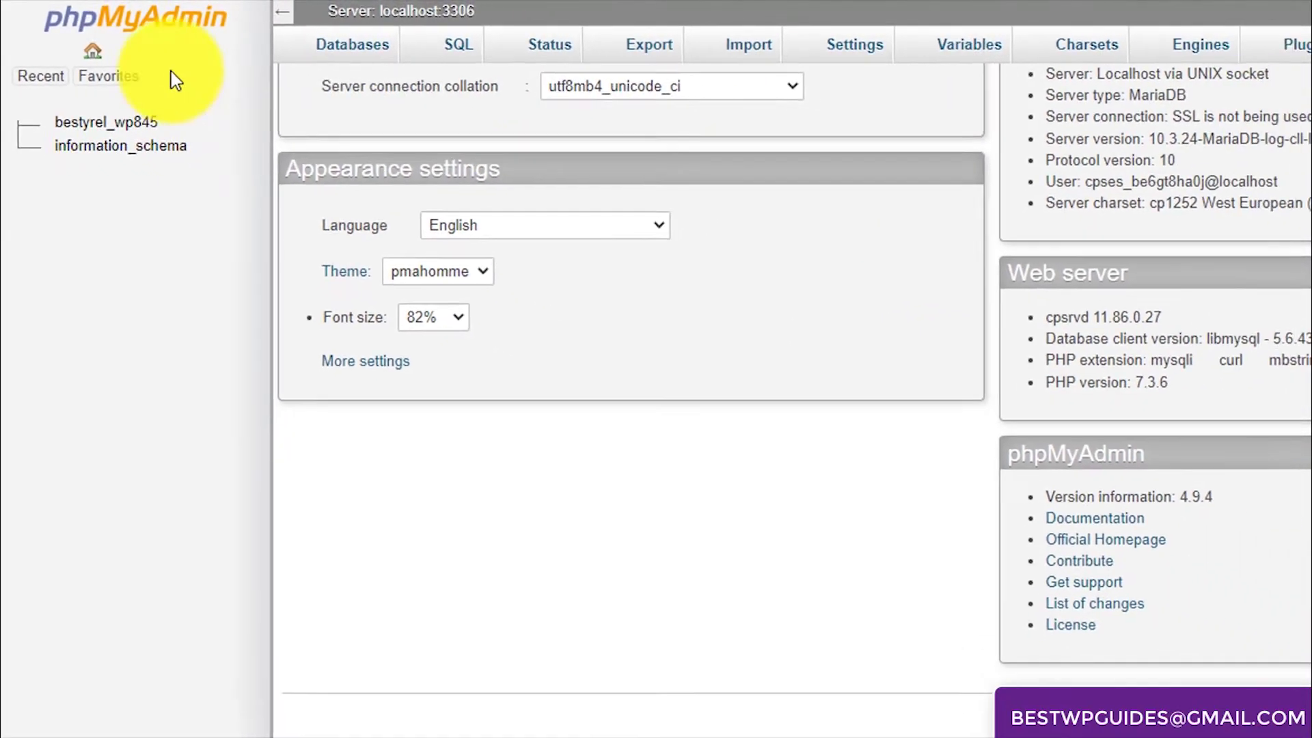
click(78, 165)
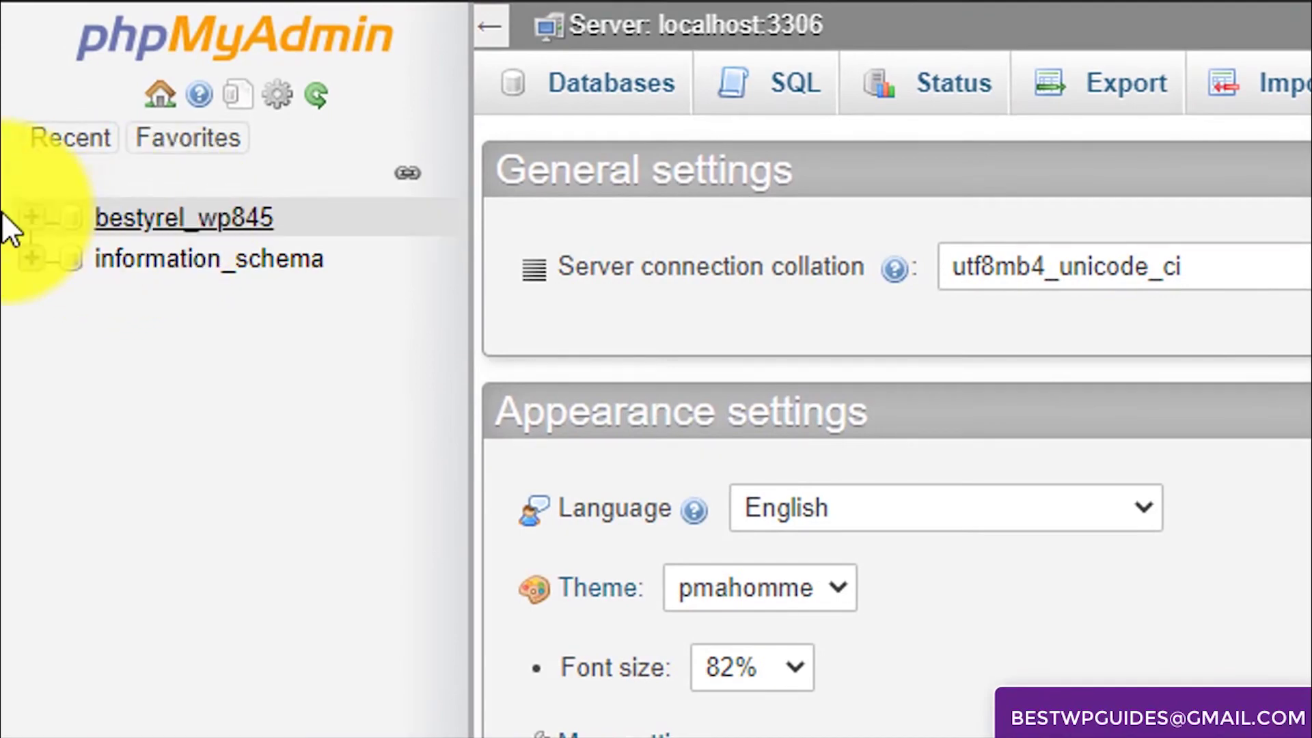
click(27, 213)
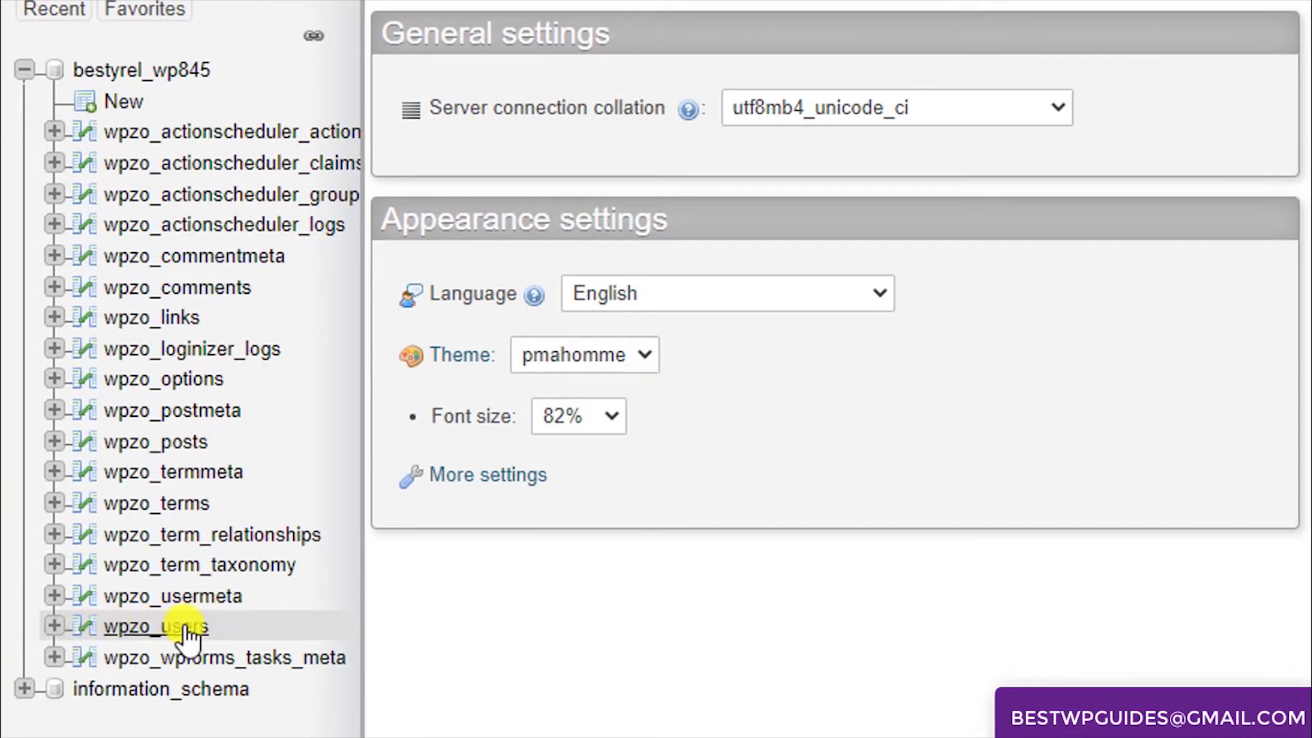
click(123, 627)
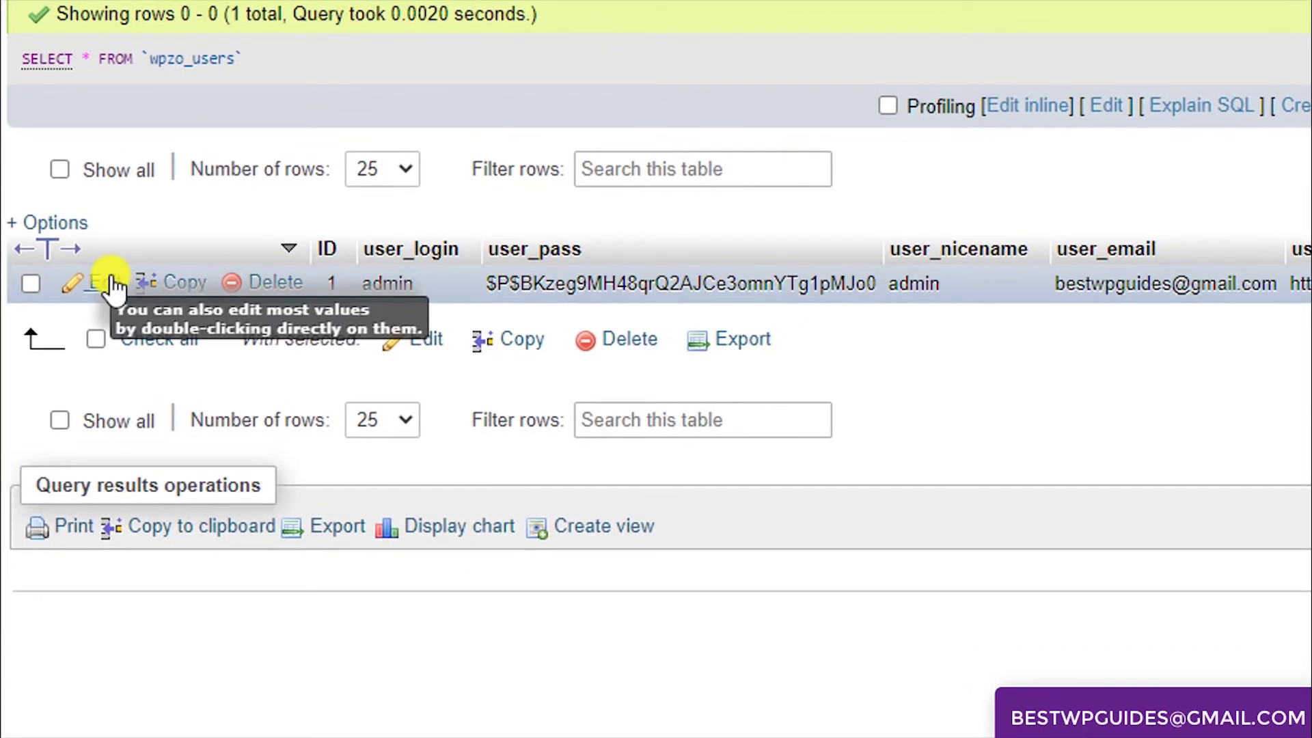
Edit the admin user row and set the user_pass function to MD5
click(112, 284)
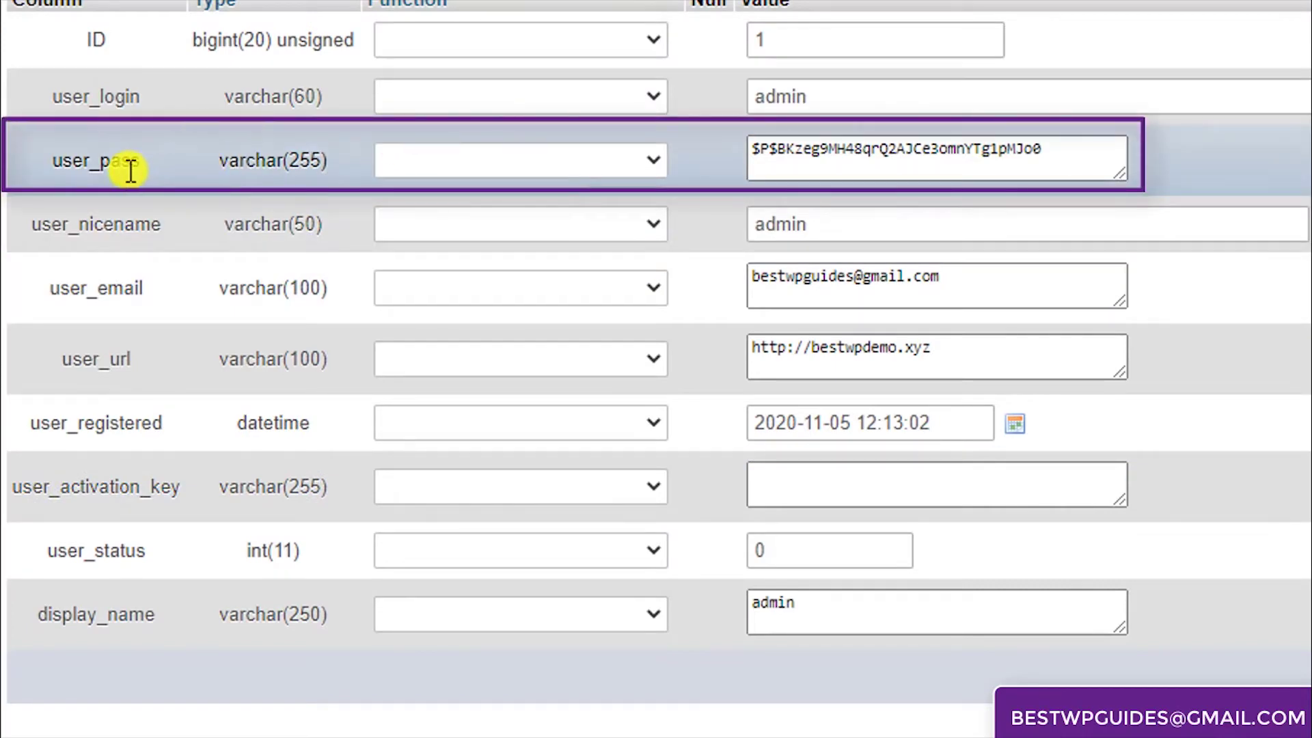
click(583, 166)
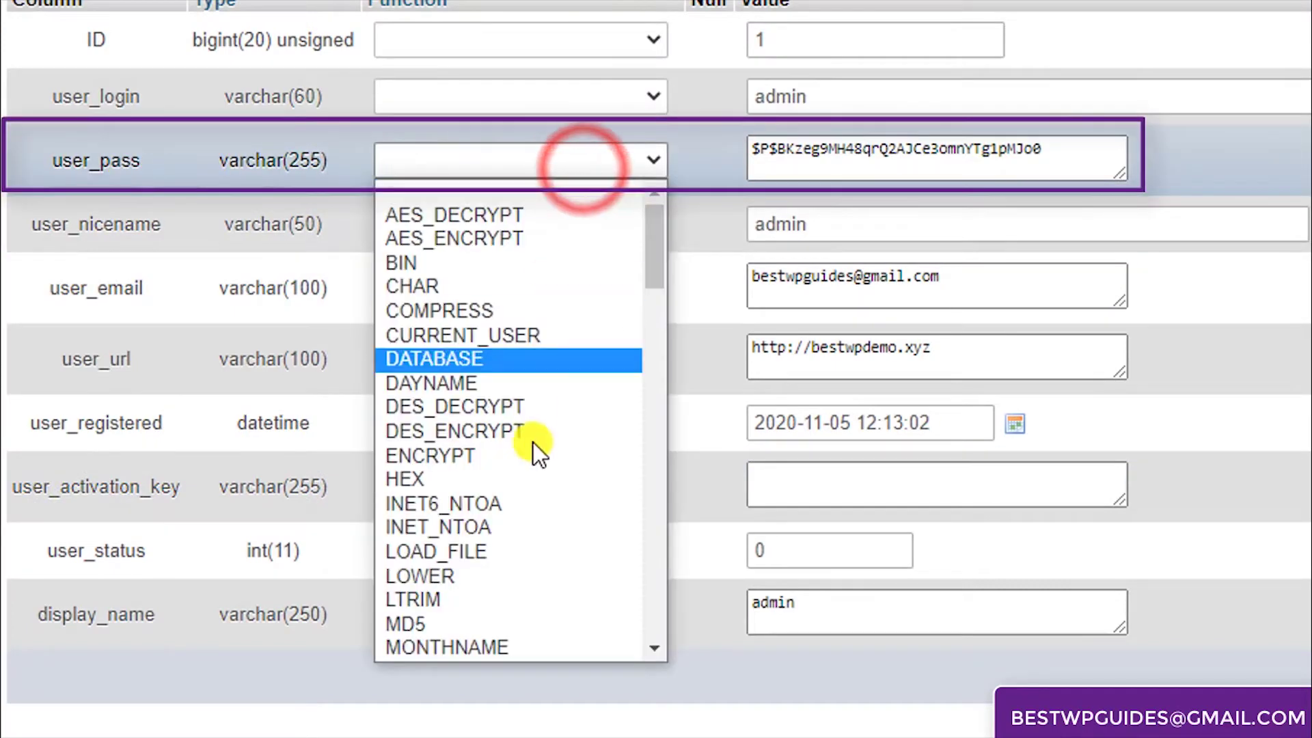
click(468, 624)
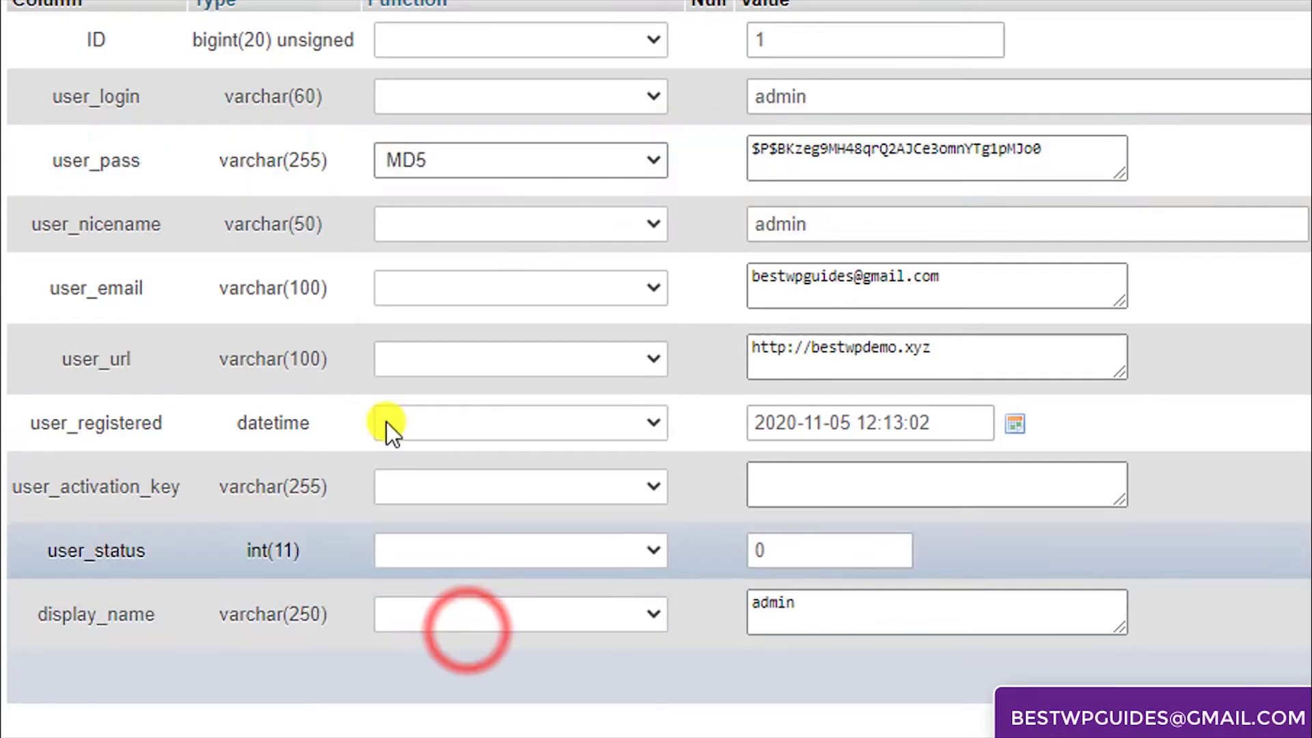
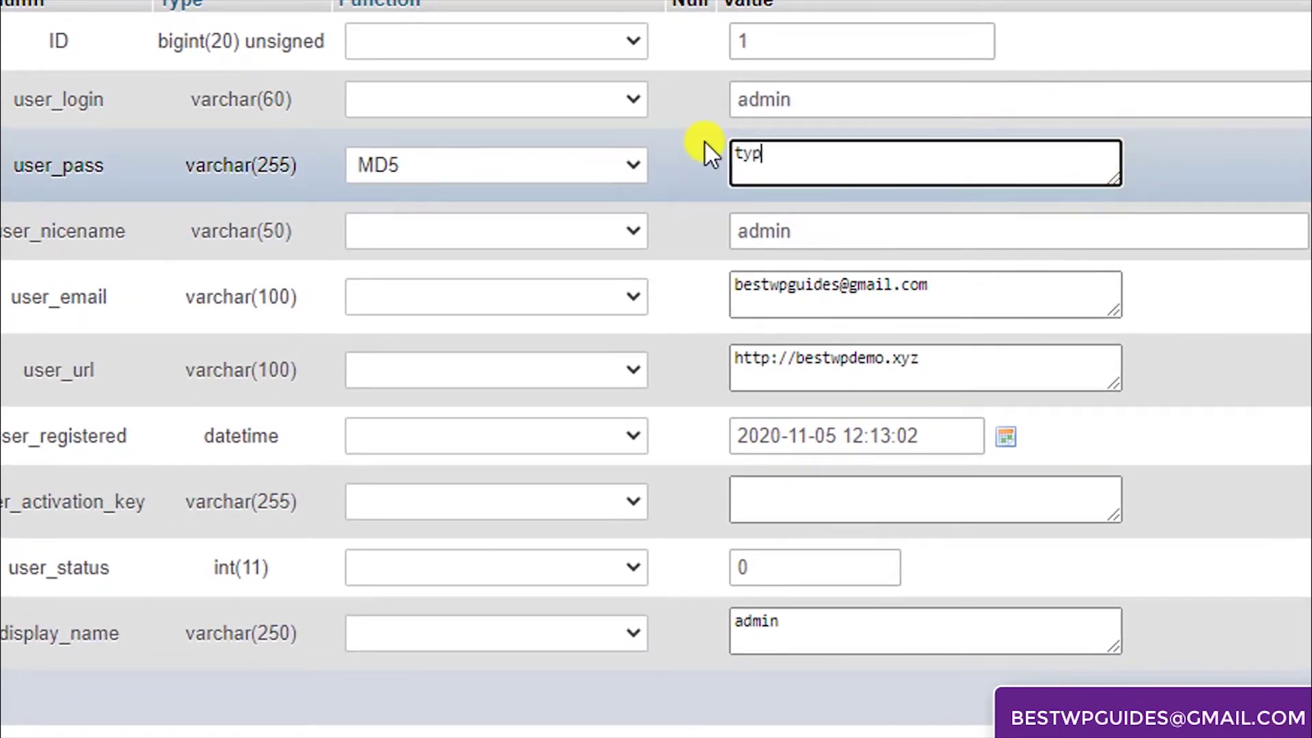
Enter the new password as the MD5 user_pass value and save the wpzo_users row
text(urnne)
key(BackSpace)
key(BackSpace)
text(ewoas)
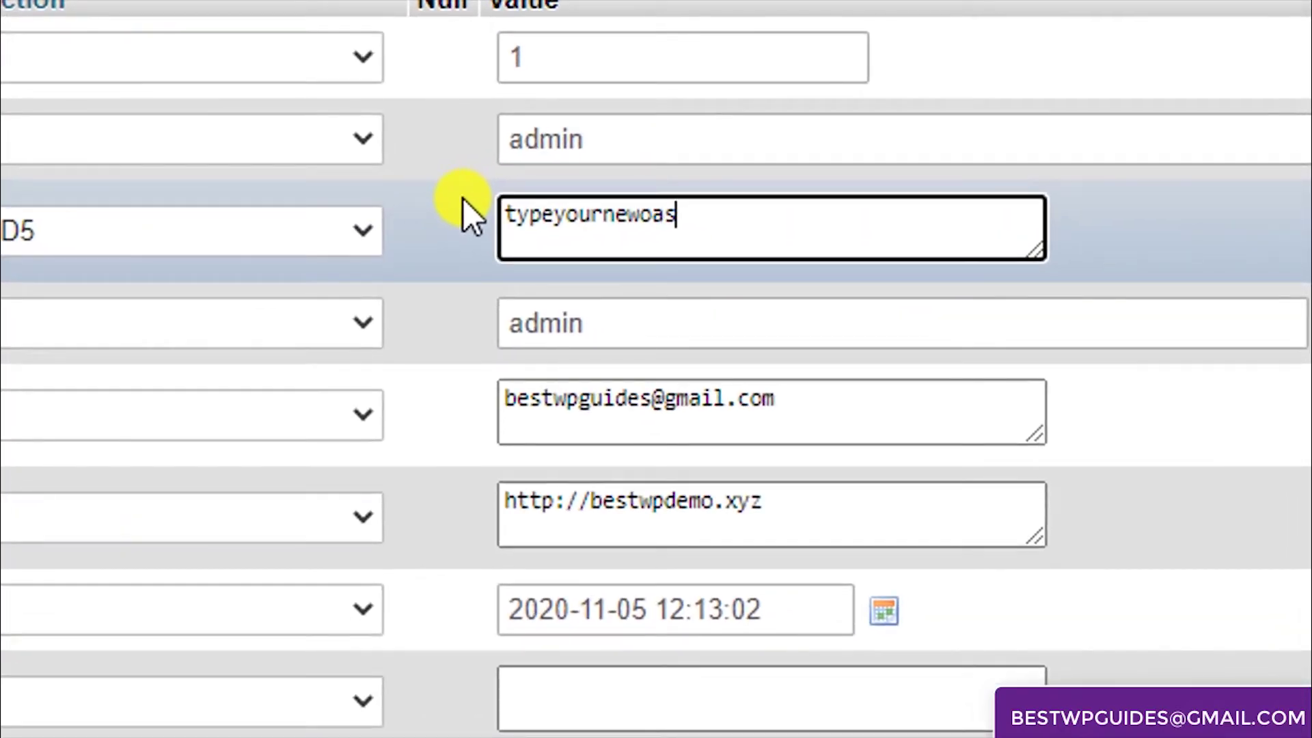
key(BackSpace)
key(BackSpace)
key(BackSpace)
text(password)
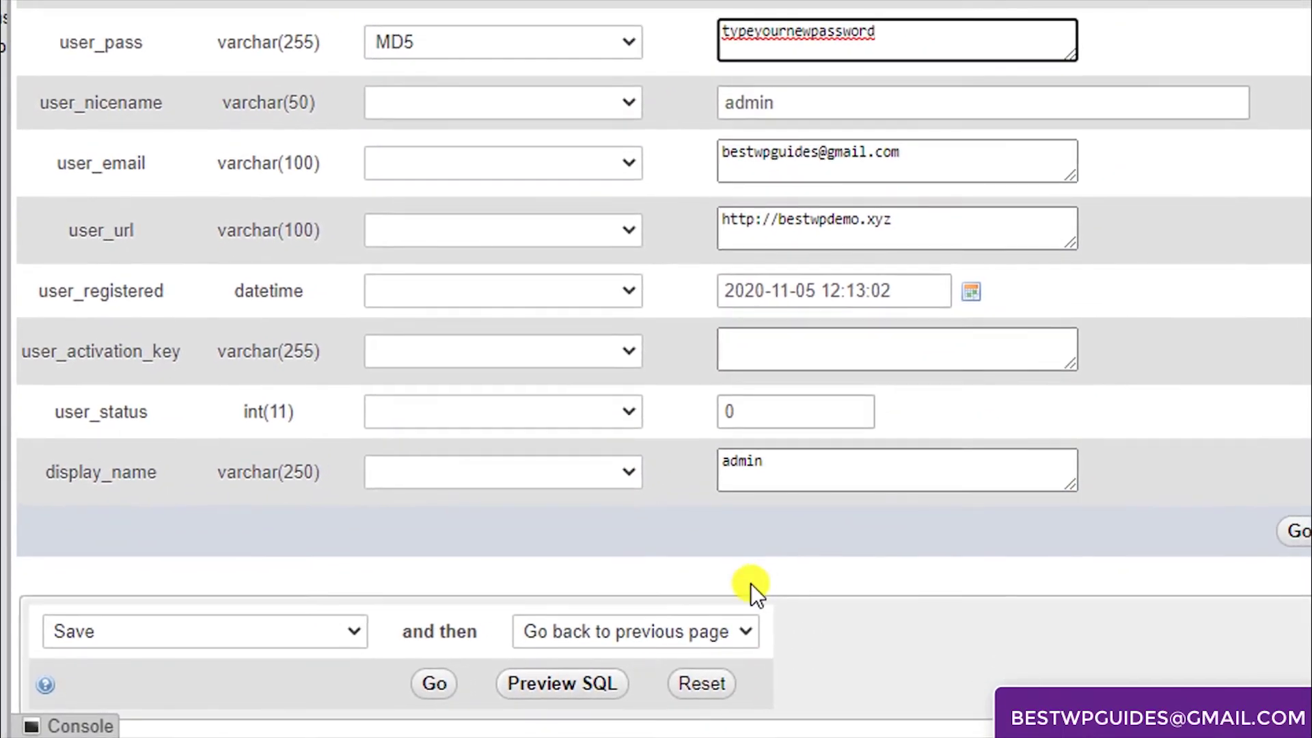
scroll(829, 622, down, 1)
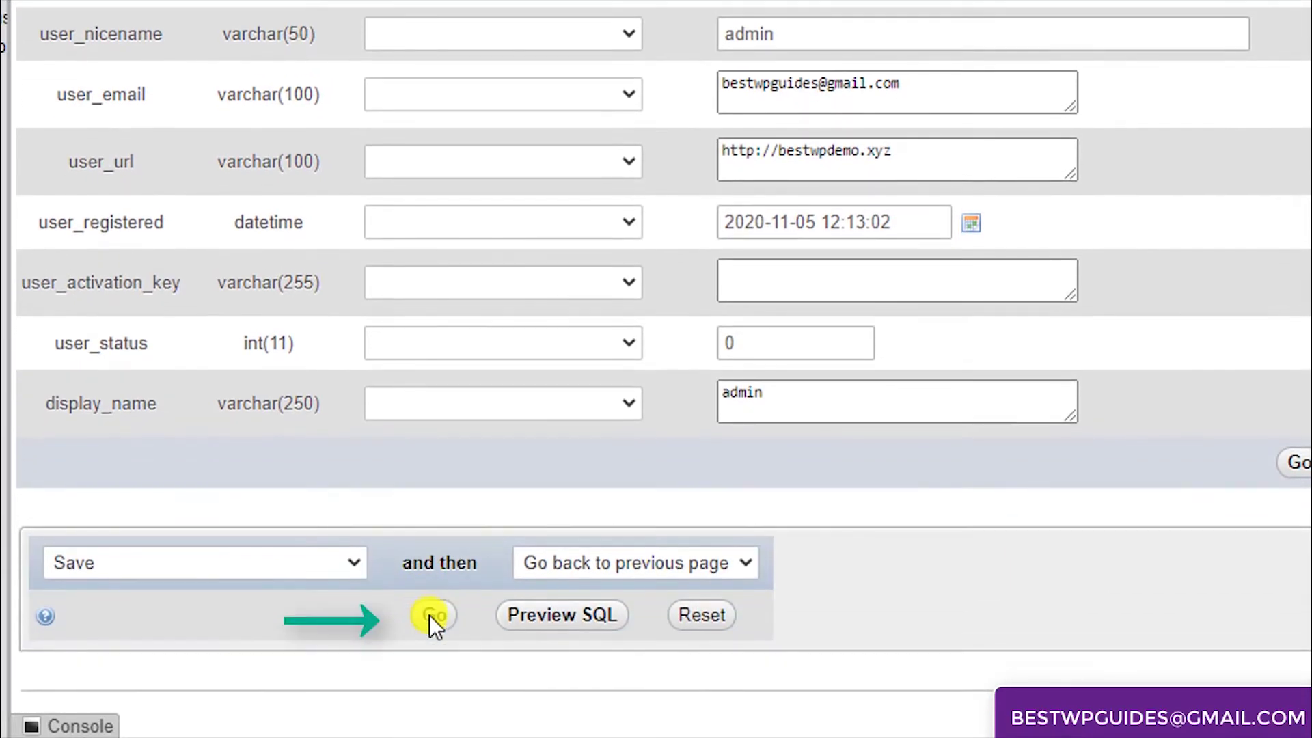
click(434, 616)
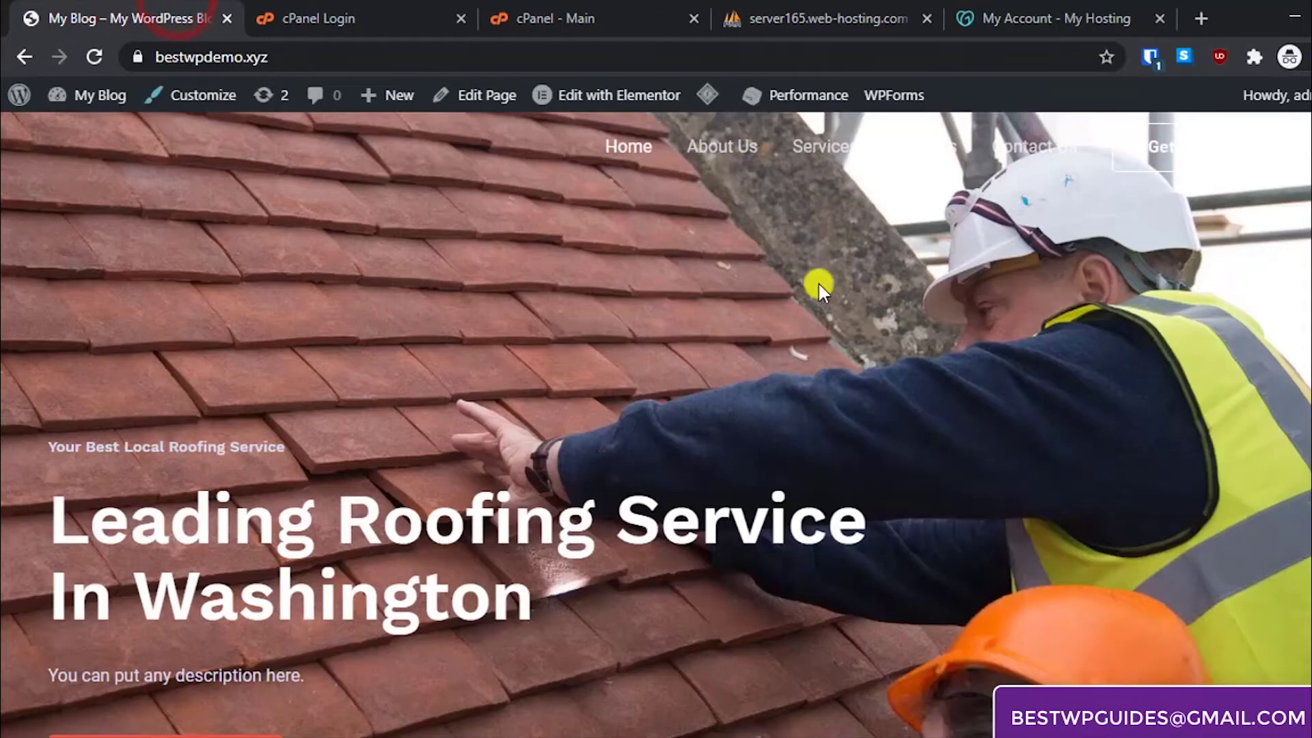
Log out of WordPress from the Howdy, admin menu
mouse_move(1306, 97)
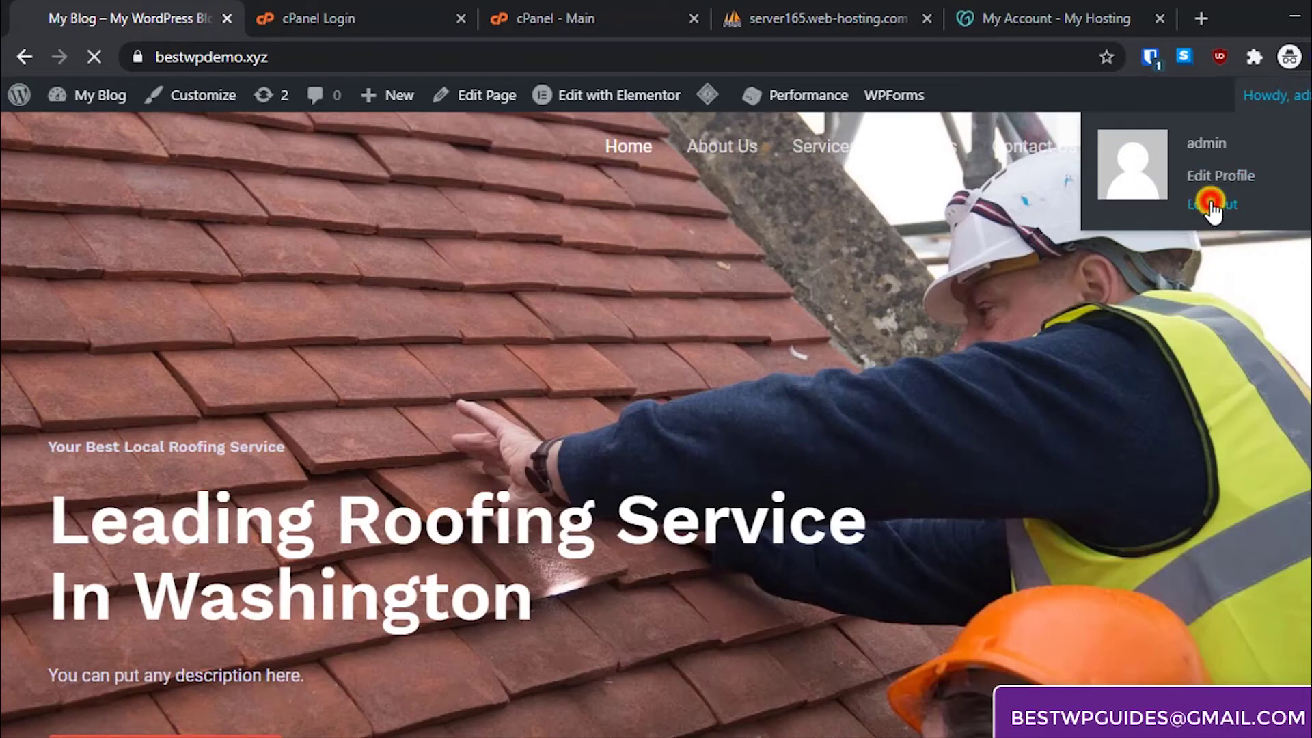
click(1210, 204)
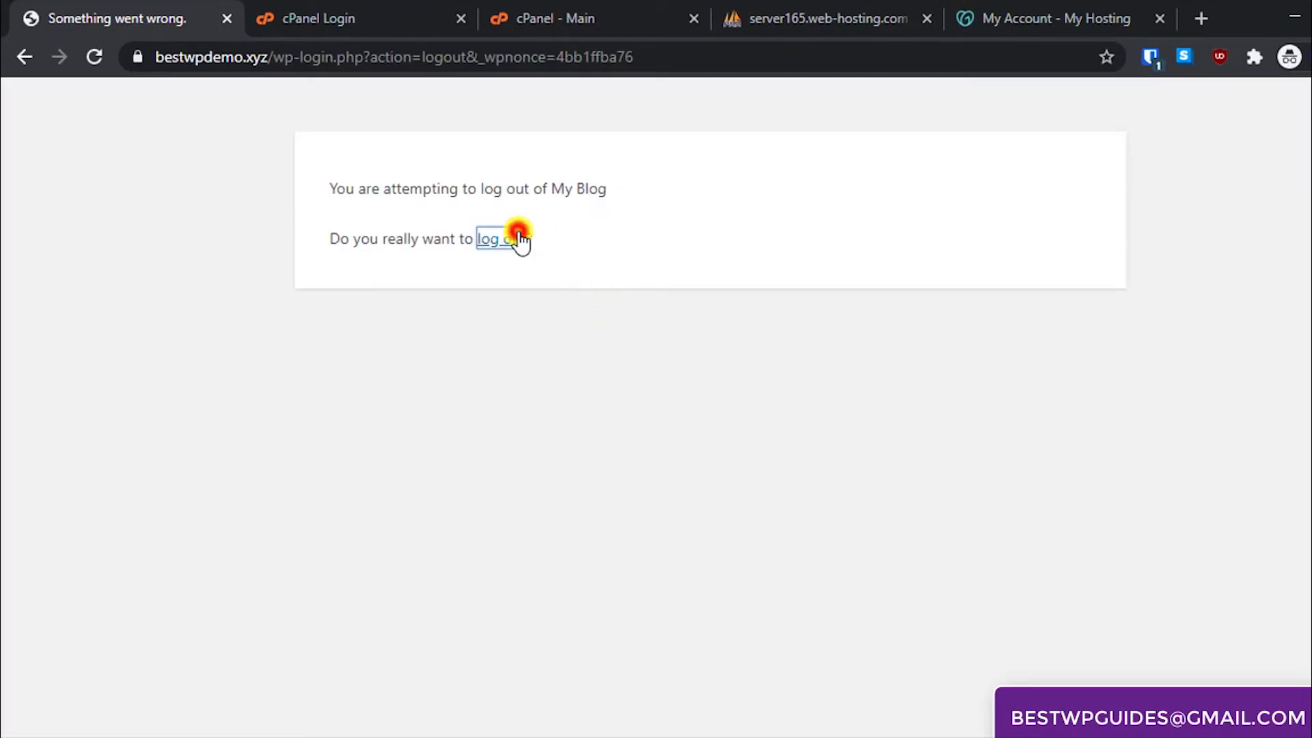
click(518, 238)
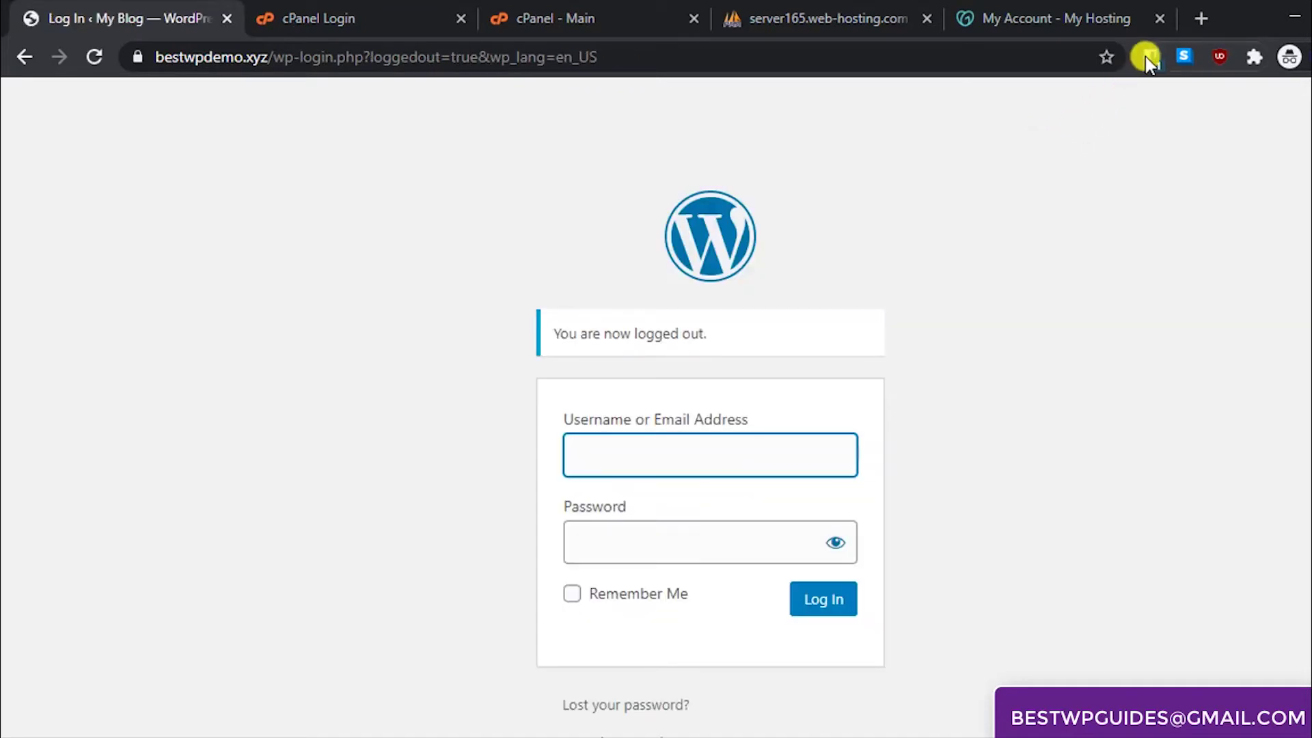
Sign in as admin, replacing the autofilled password with the new one
click(867, 184)
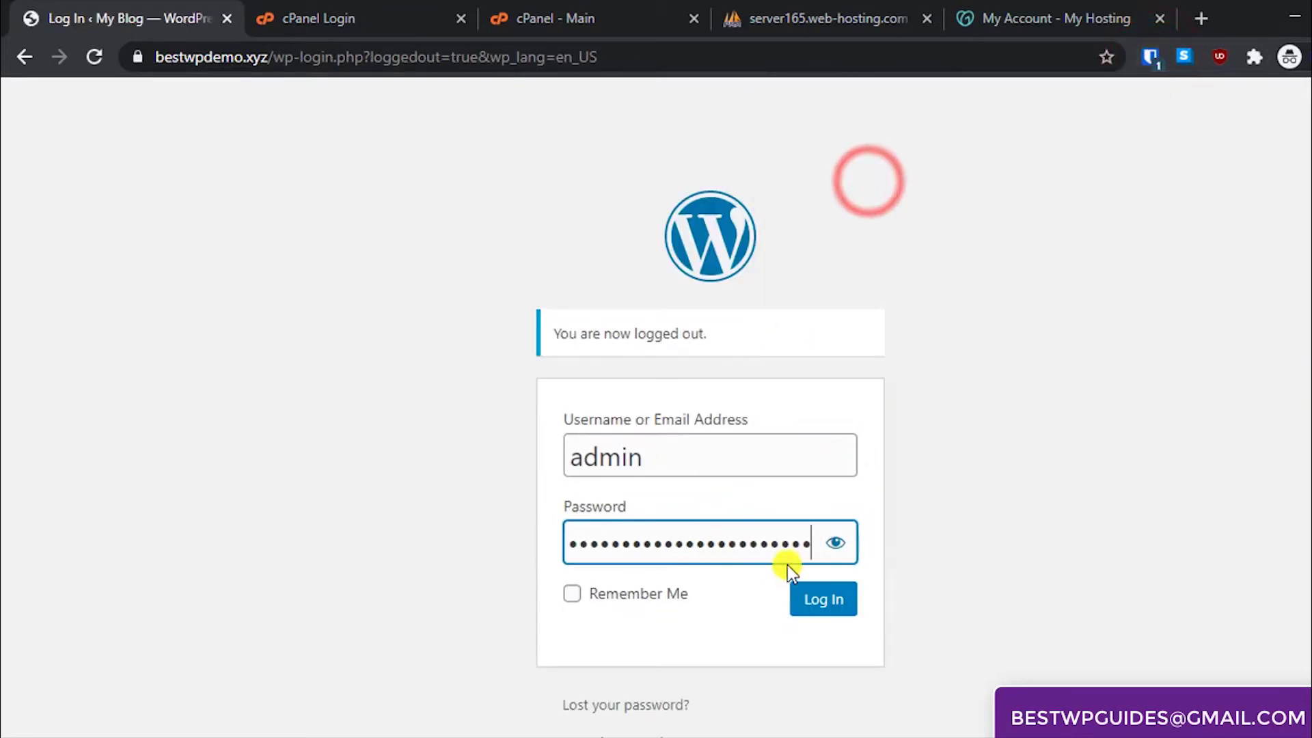
click(807, 541)
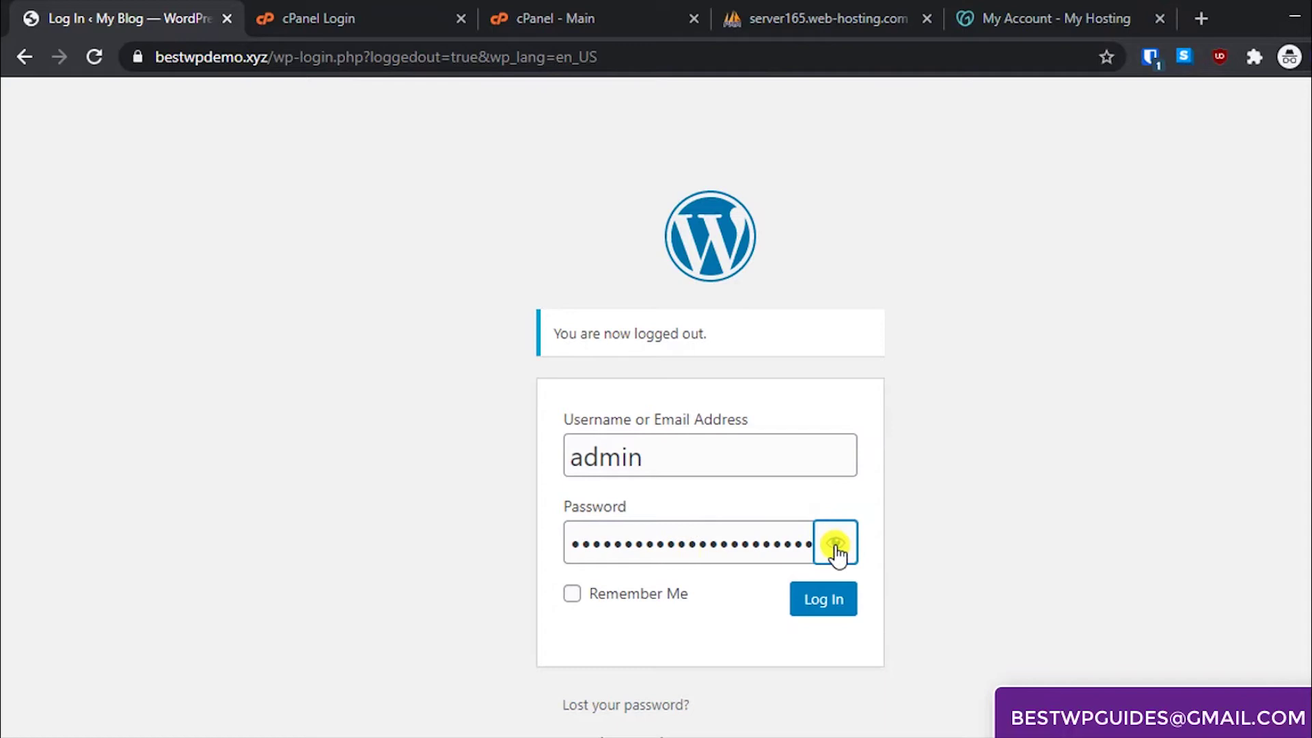
drag(798, 544, 478, 552)
text(a)
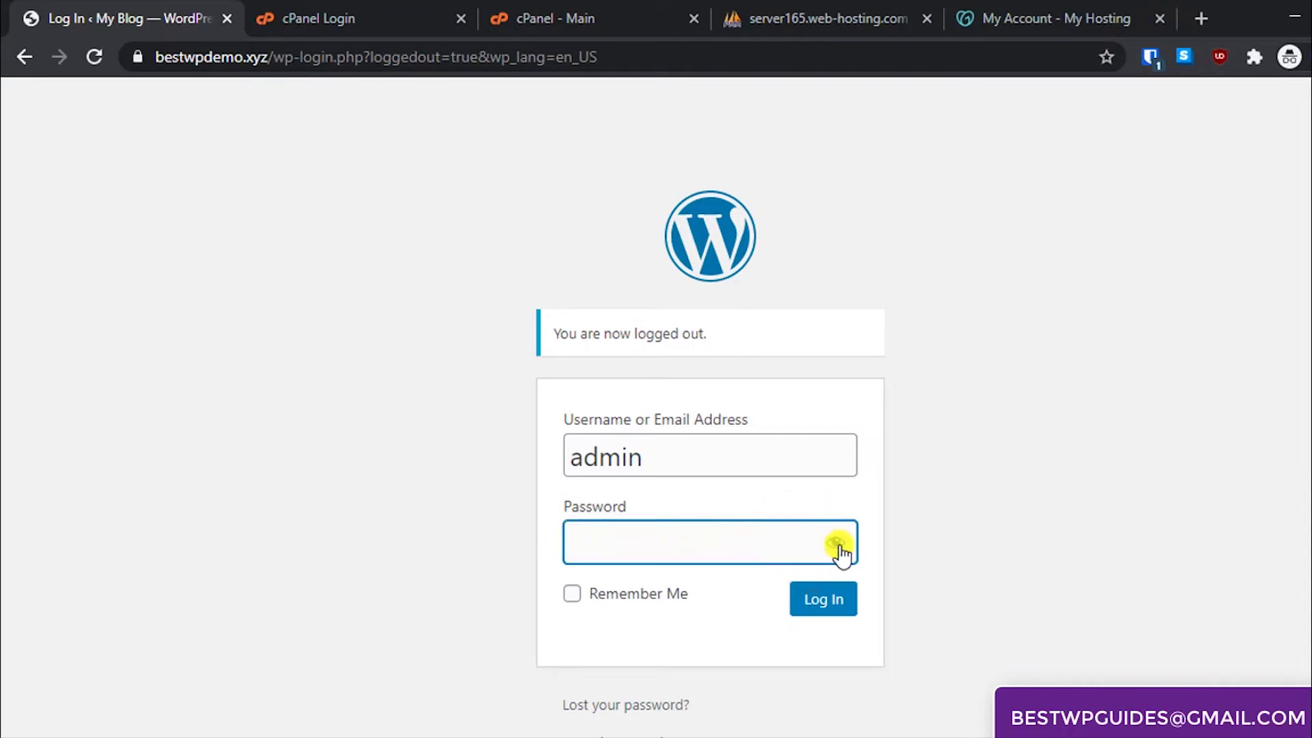
click(703, 540)
text(typeyour)
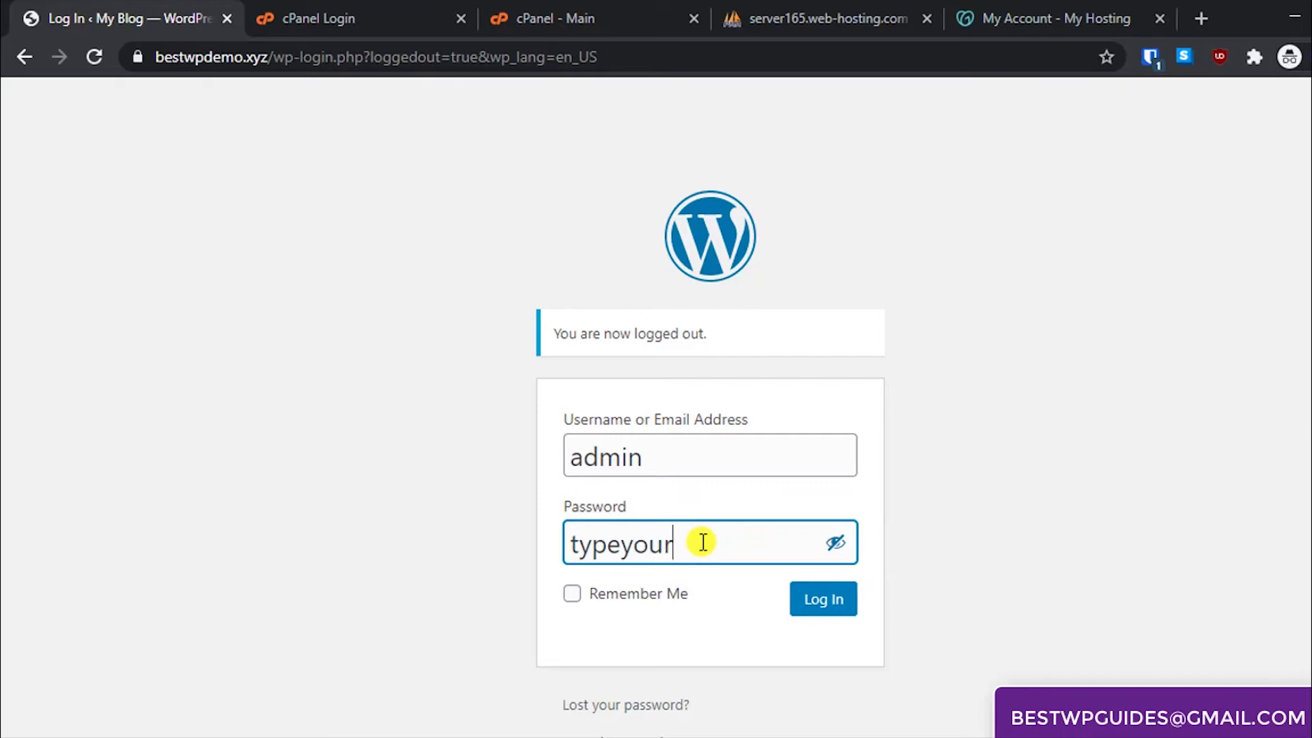
text(newpassw)
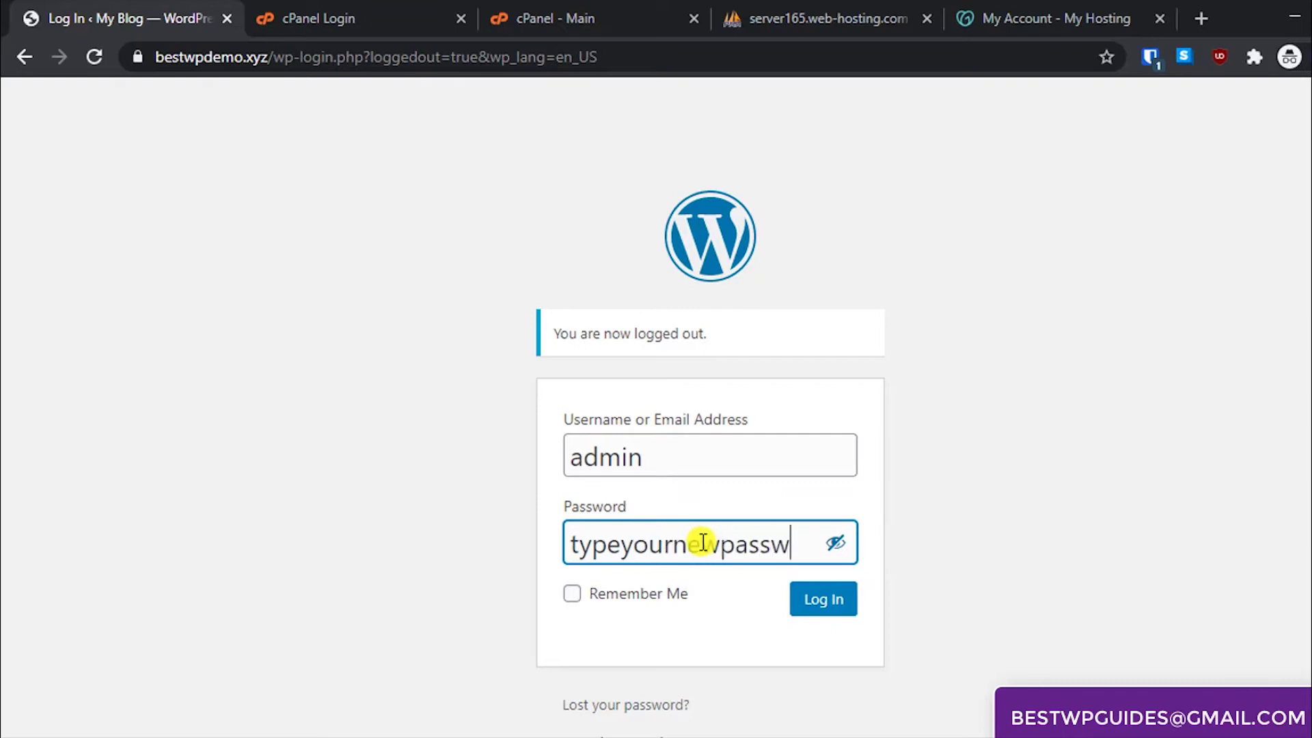
text(ord)
click(820, 601)
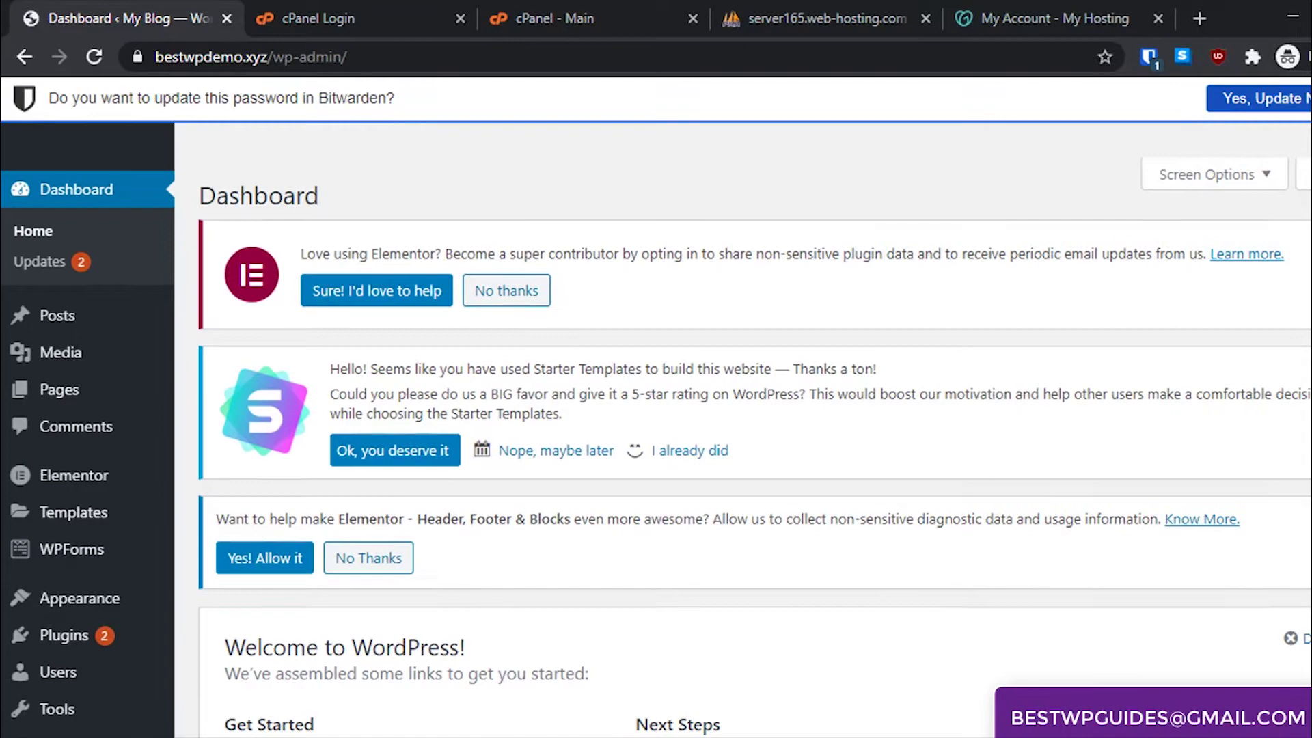
Dismiss the Bitwarden prompt and edit the admin user from Users > All Users
click(1264, 98)
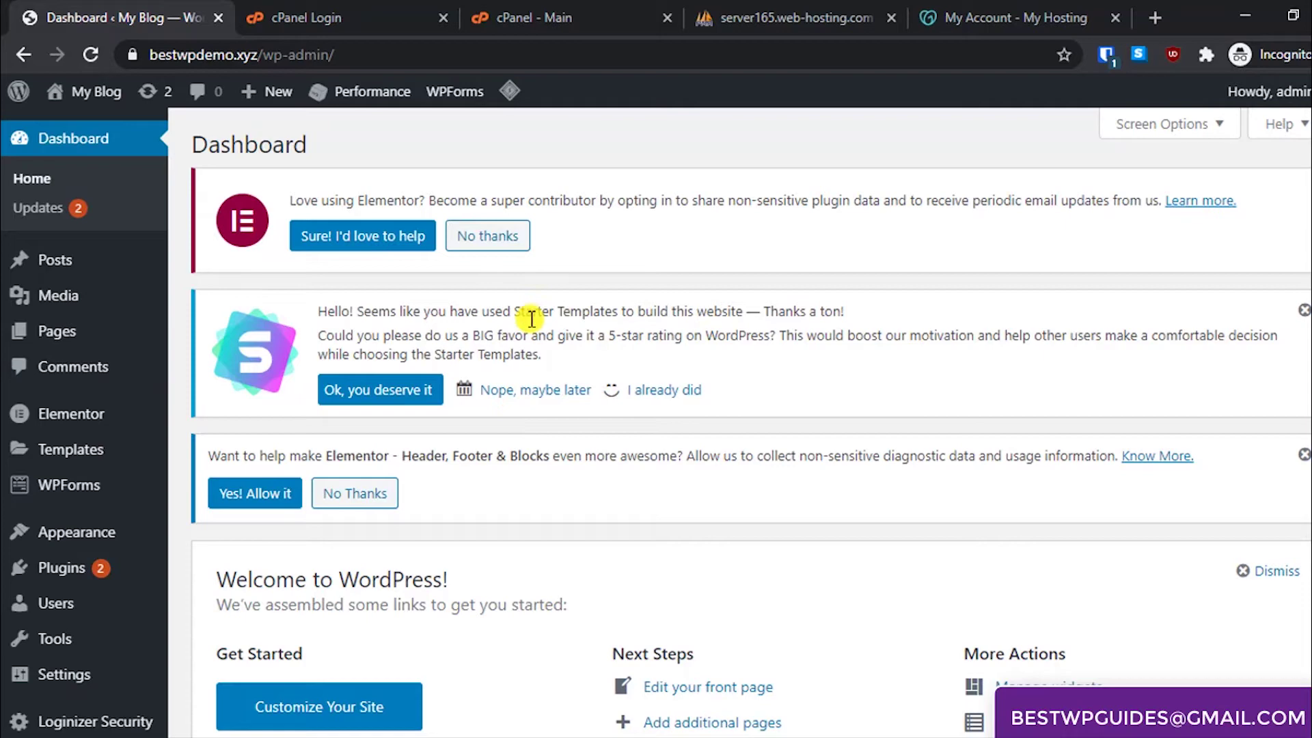
scroll(226, 567, down, 2)
mouse_move(111, 634)
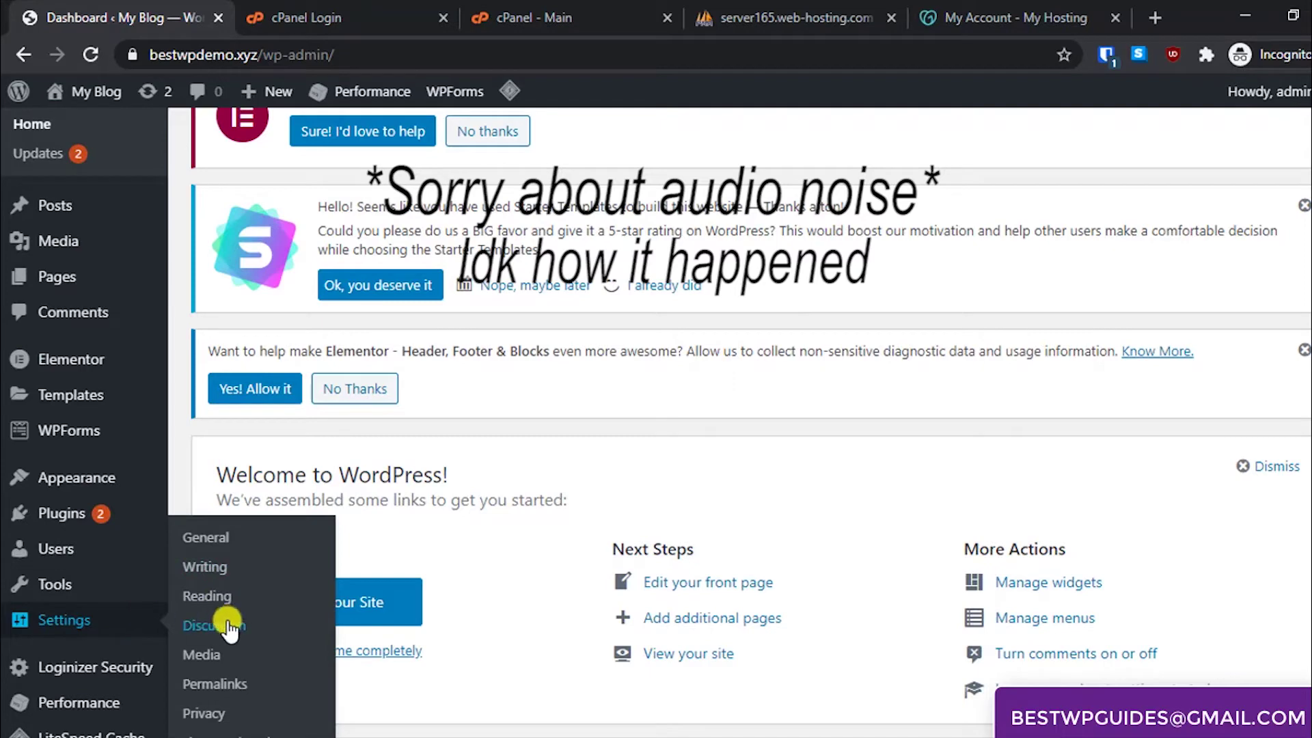
mouse_move(69, 556)
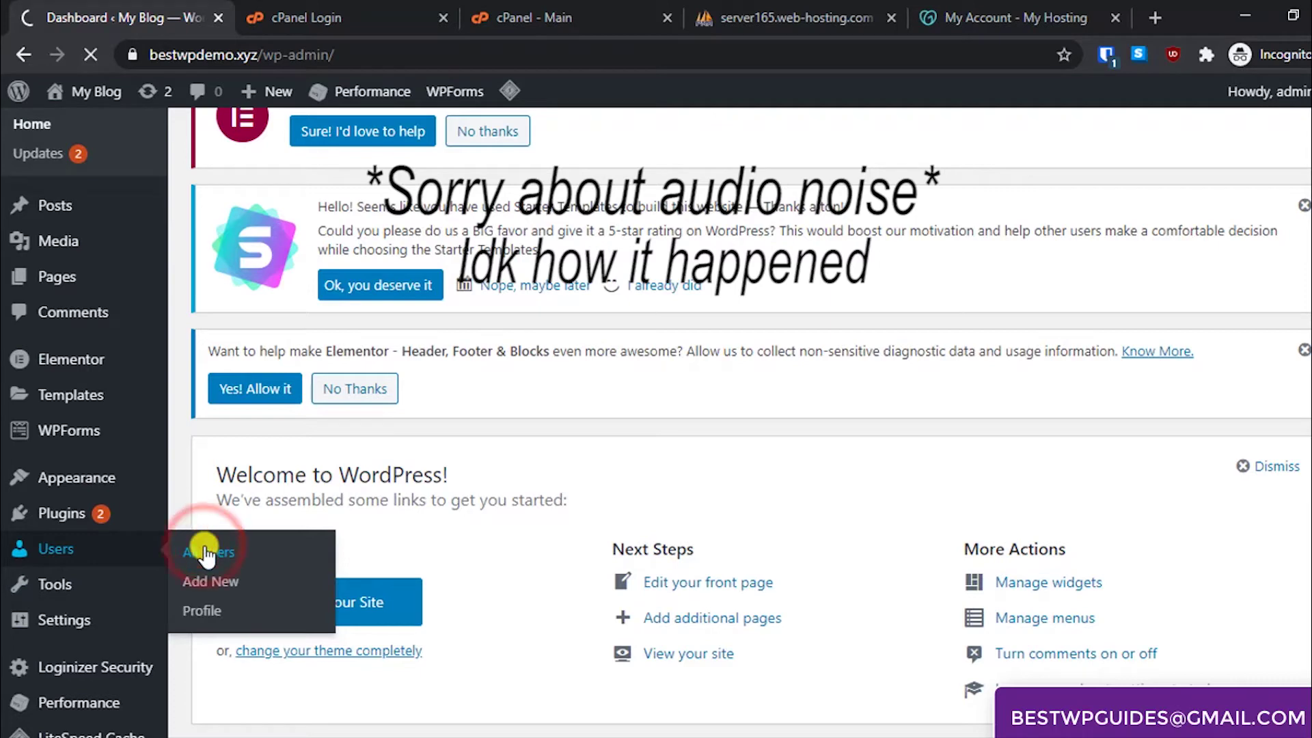
scroll(634, 516, down, 1)
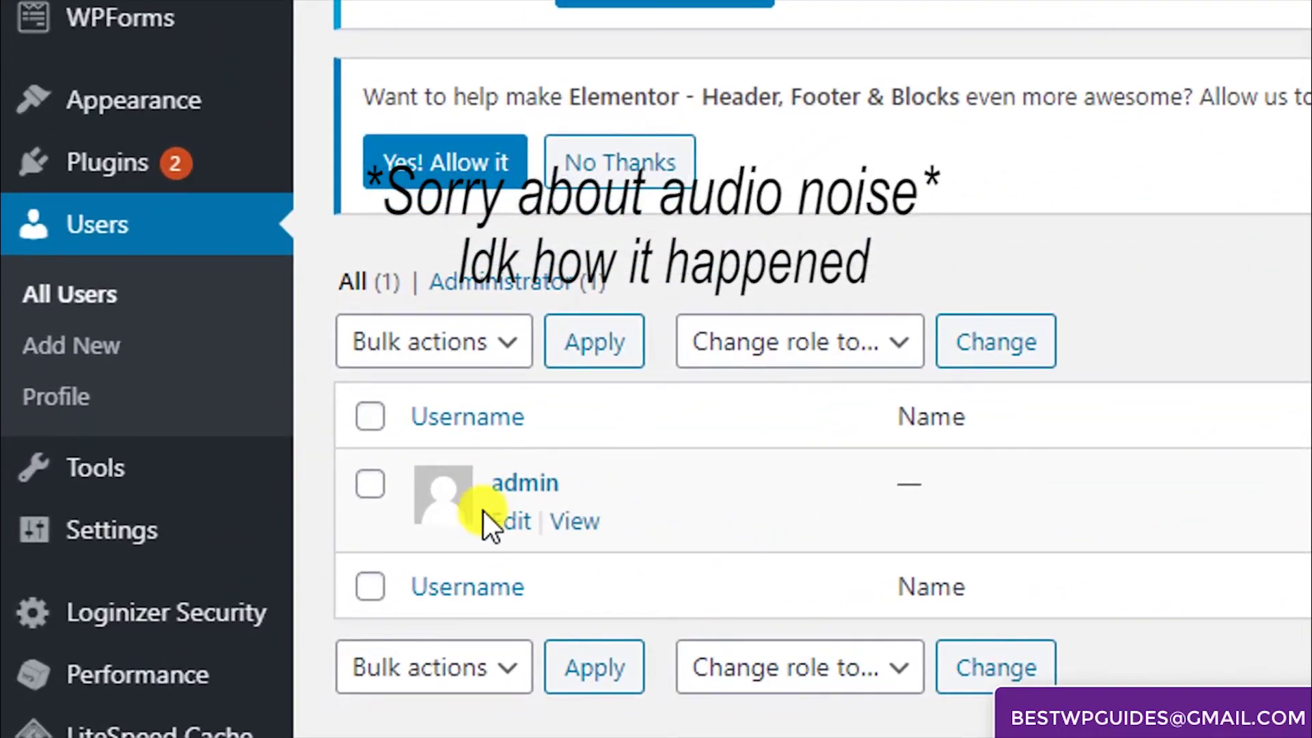
click(499, 523)
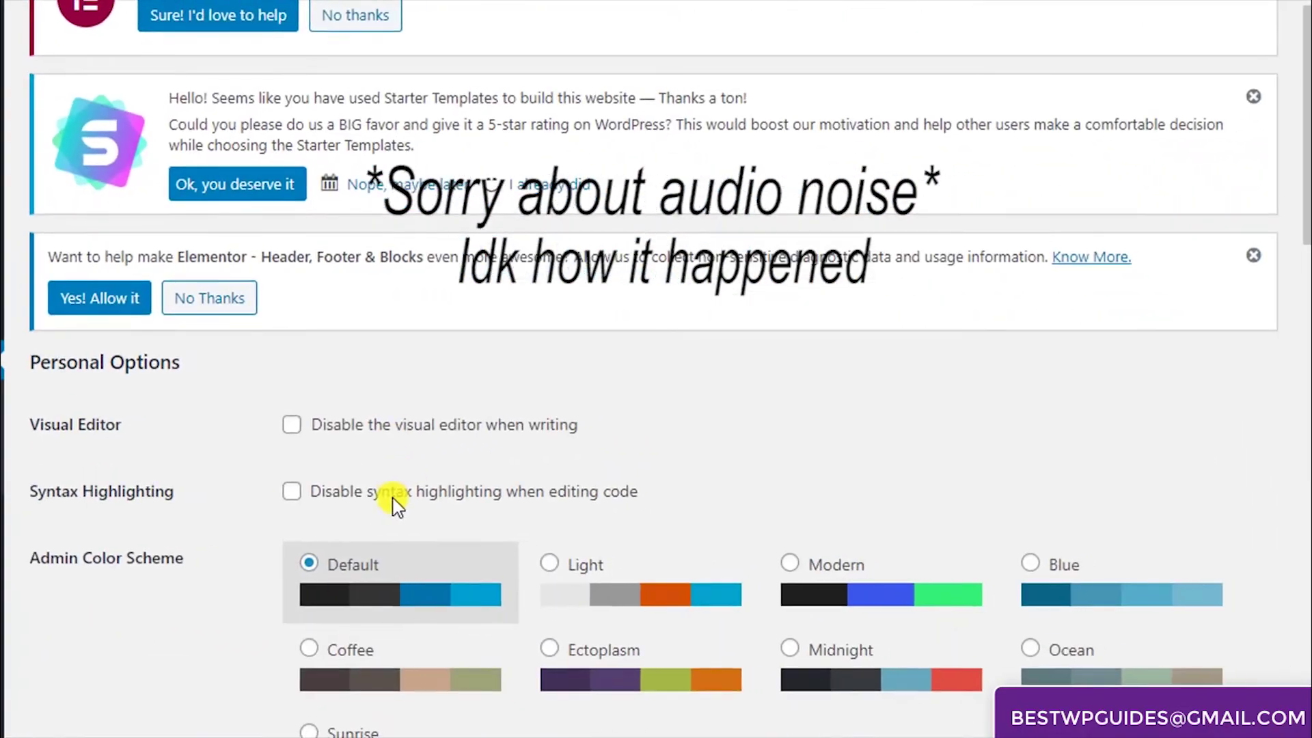
Generate a new random password in the admin profile's Account Management section
scroll(232, 451, down, 2)
scroll(233, 451, down, 5)
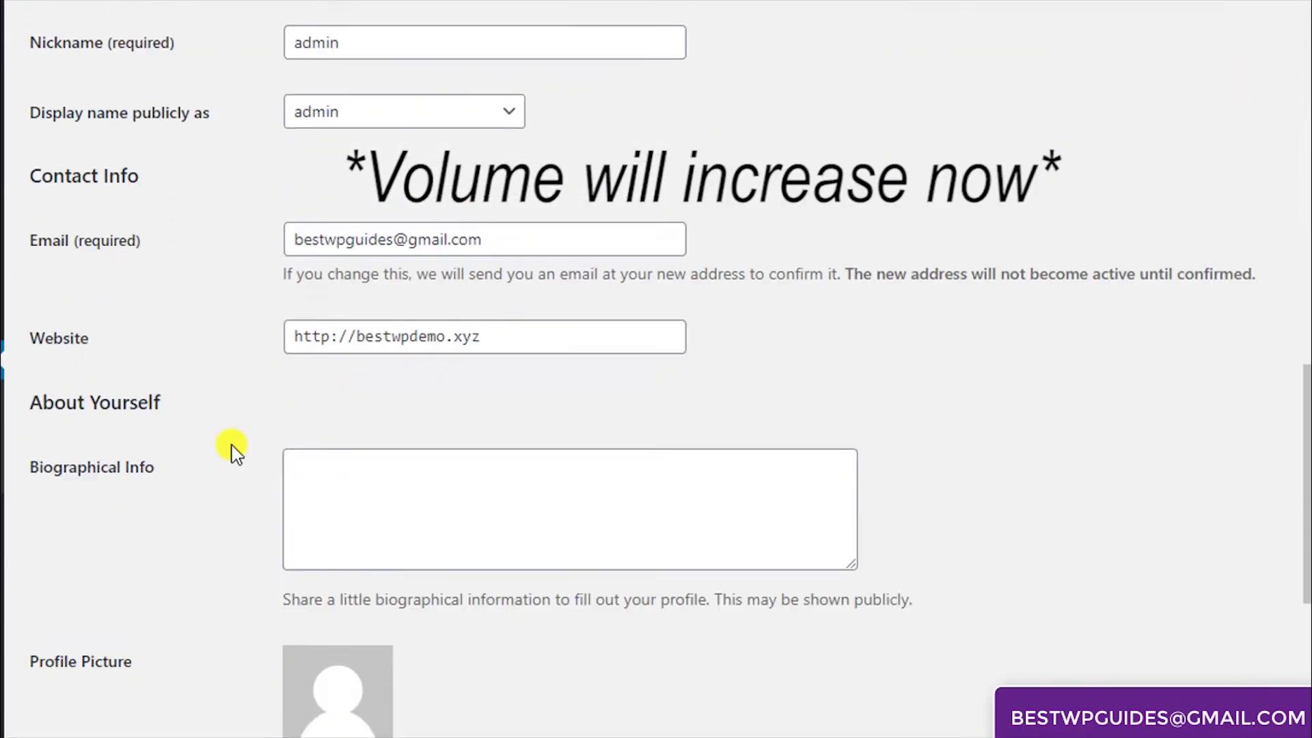
scroll(232, 451, down, 5)
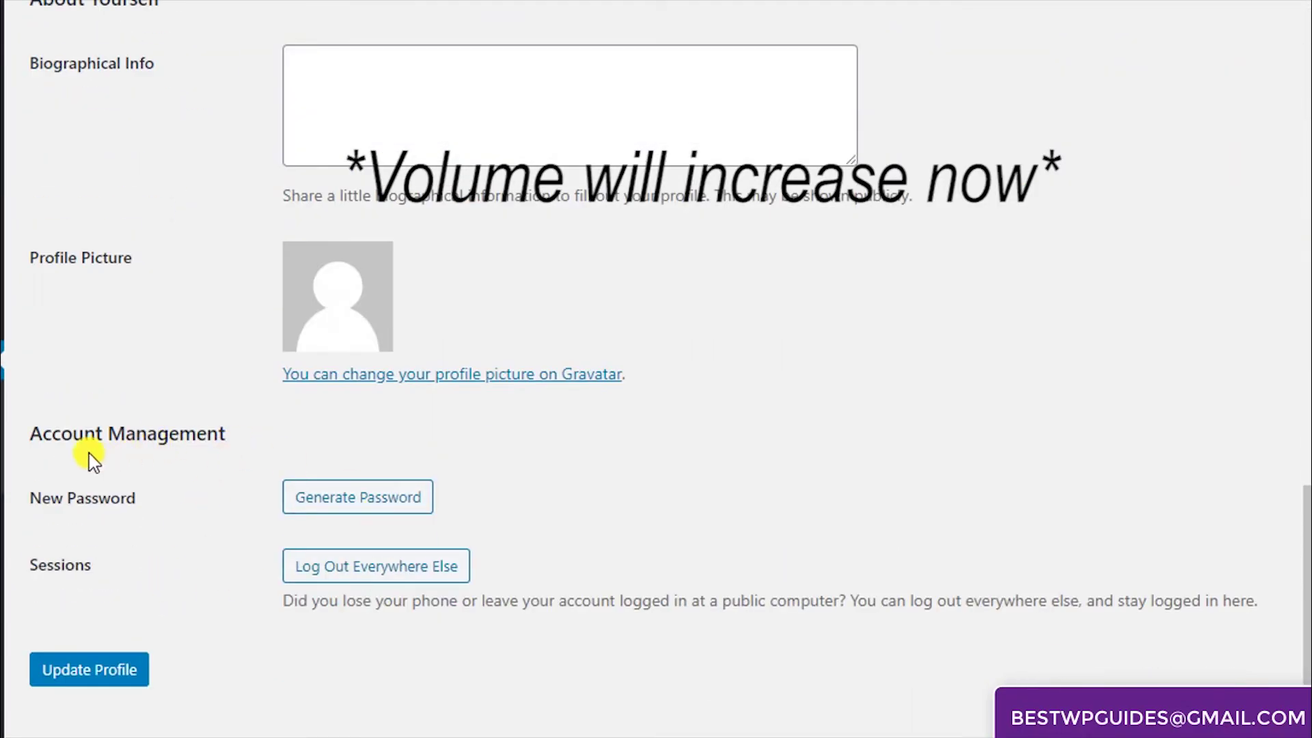
click(328, 498)
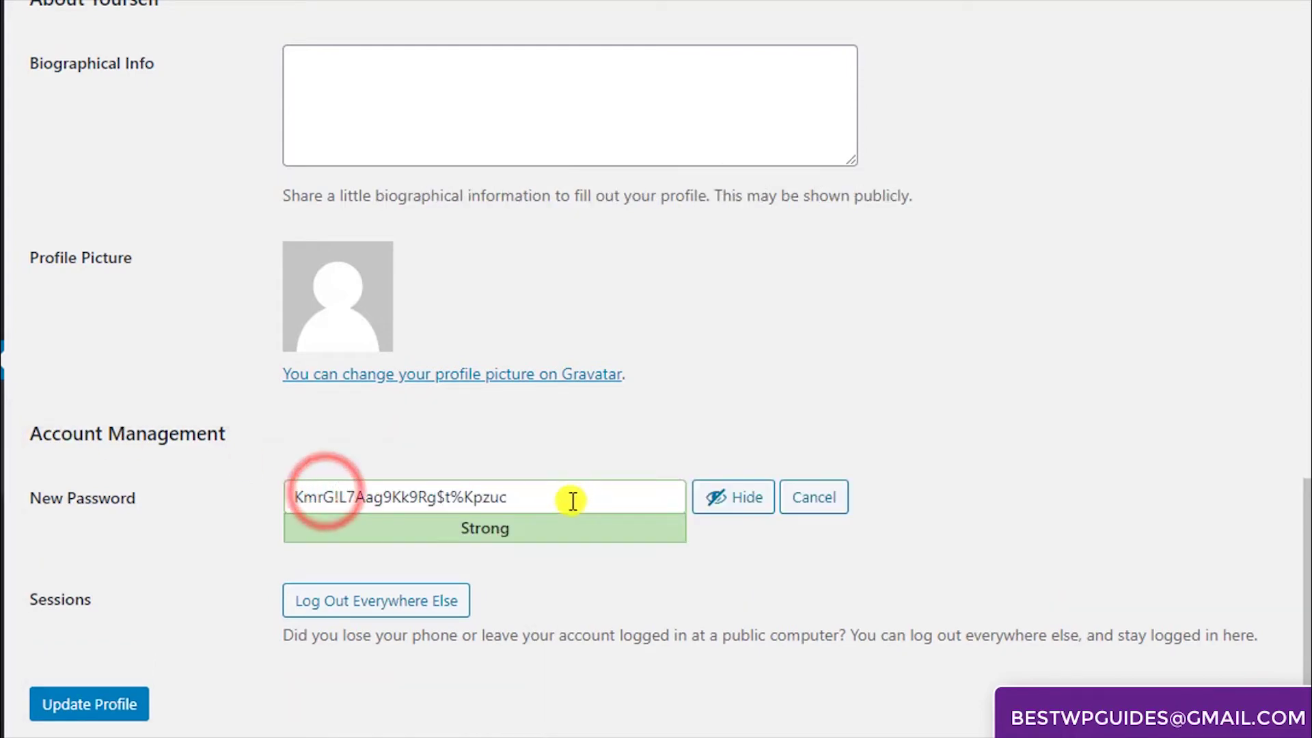
Overwrite the generated password with your own custom password, rated Strong
click(536, 498)
key(ctrl+a)
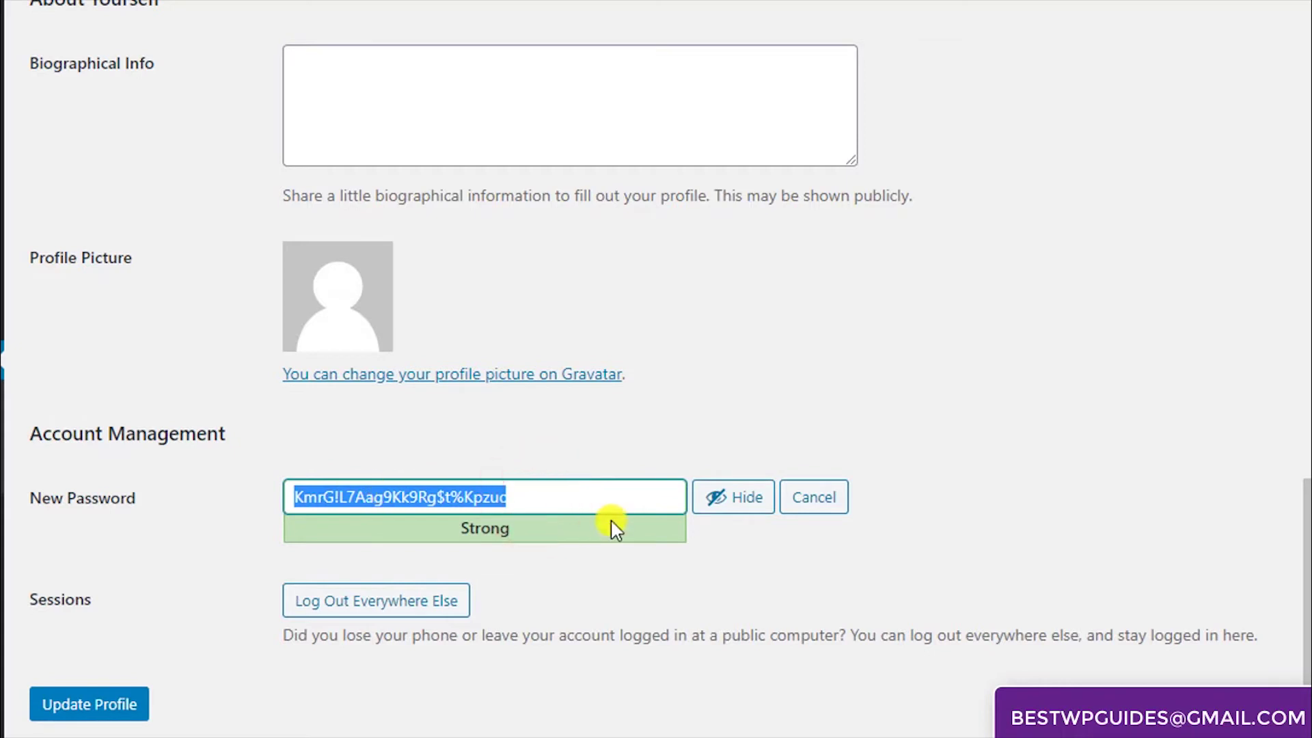
click(598, 493)
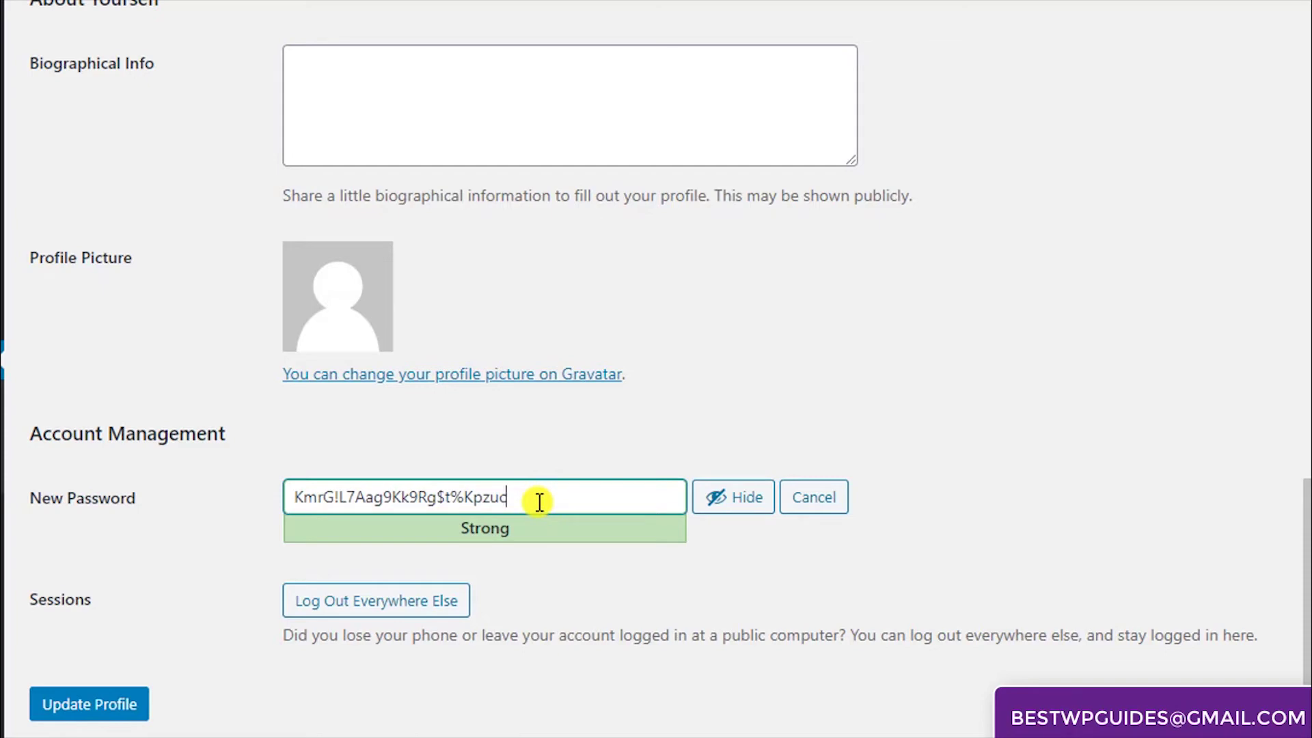
drag(538, 501, 338, 497)
key(ctrl+a)
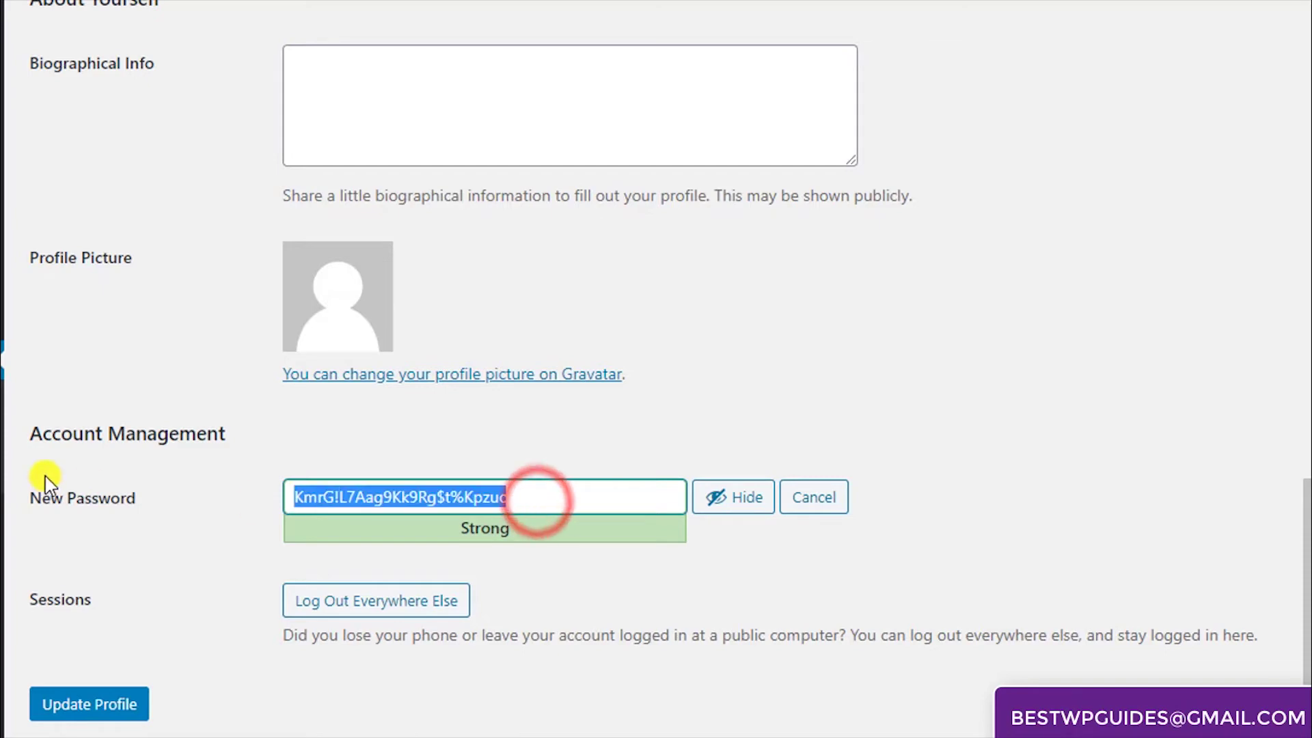
text(typeyournew)
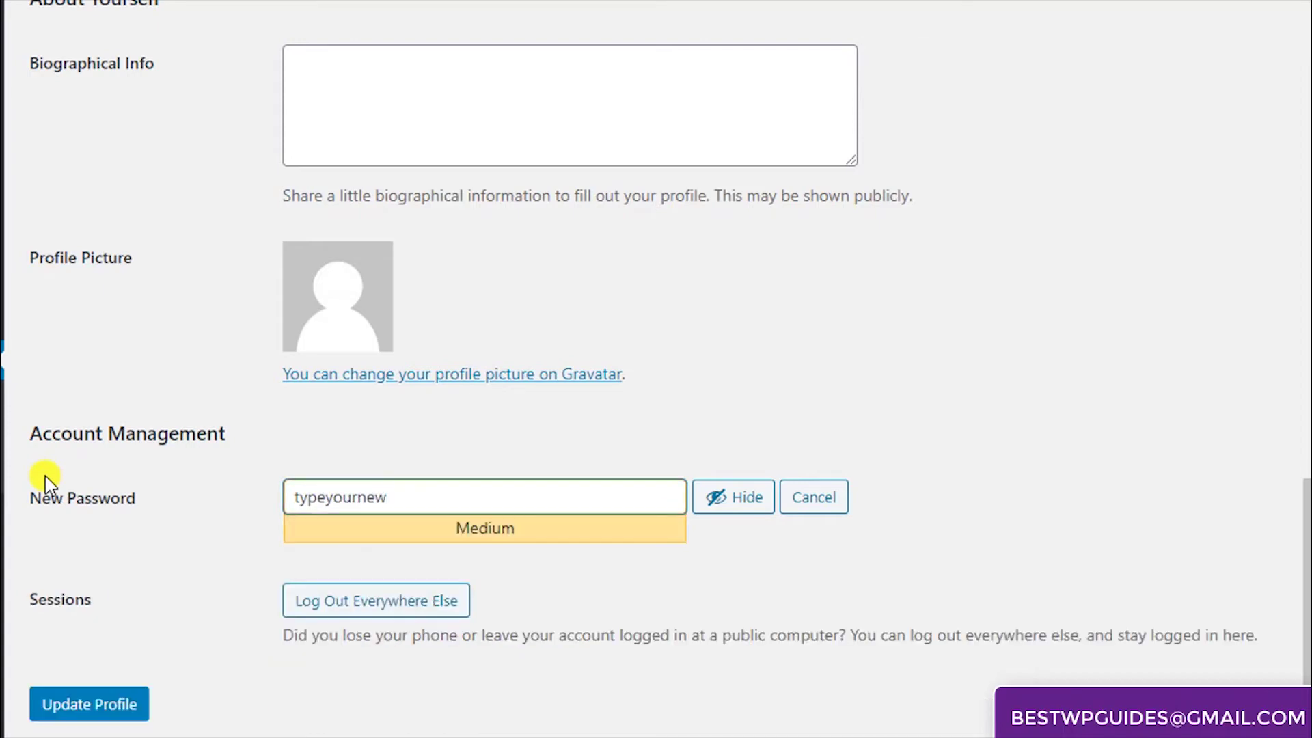
text(custompassword)
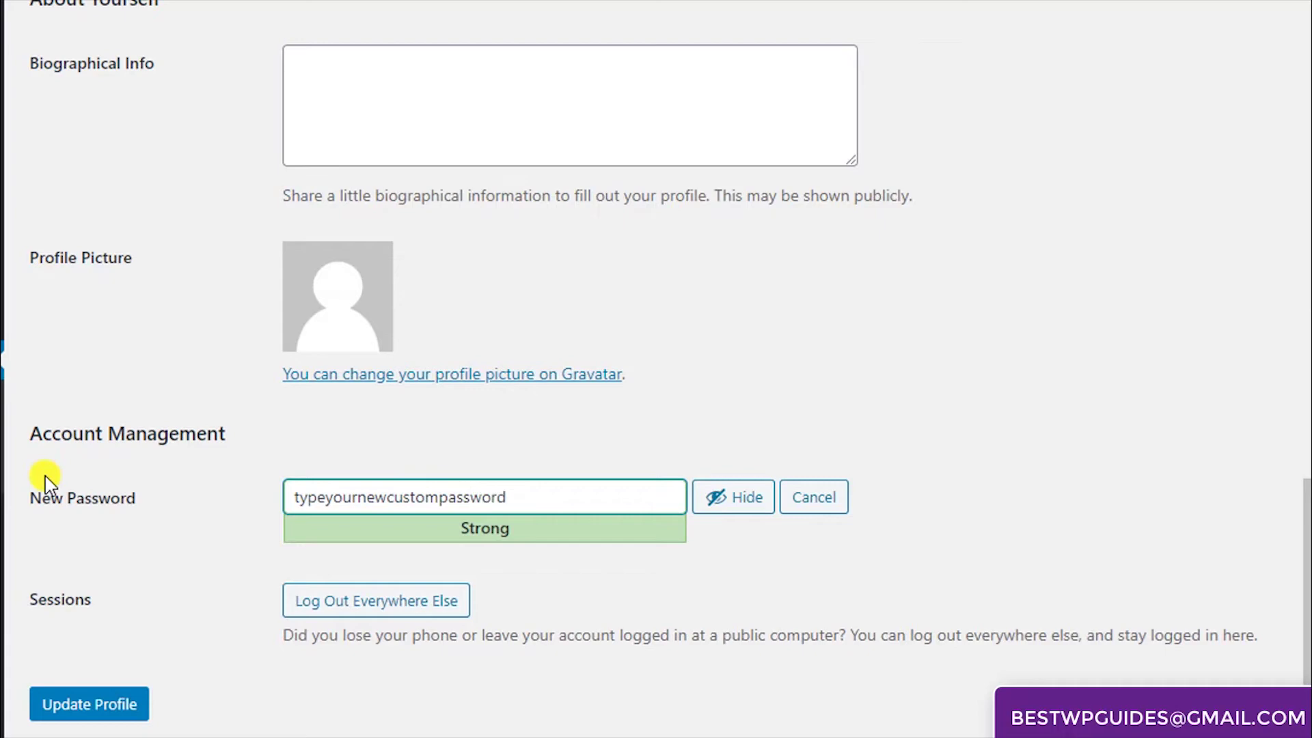
double_click(557, 499)
key(ctrl+c)
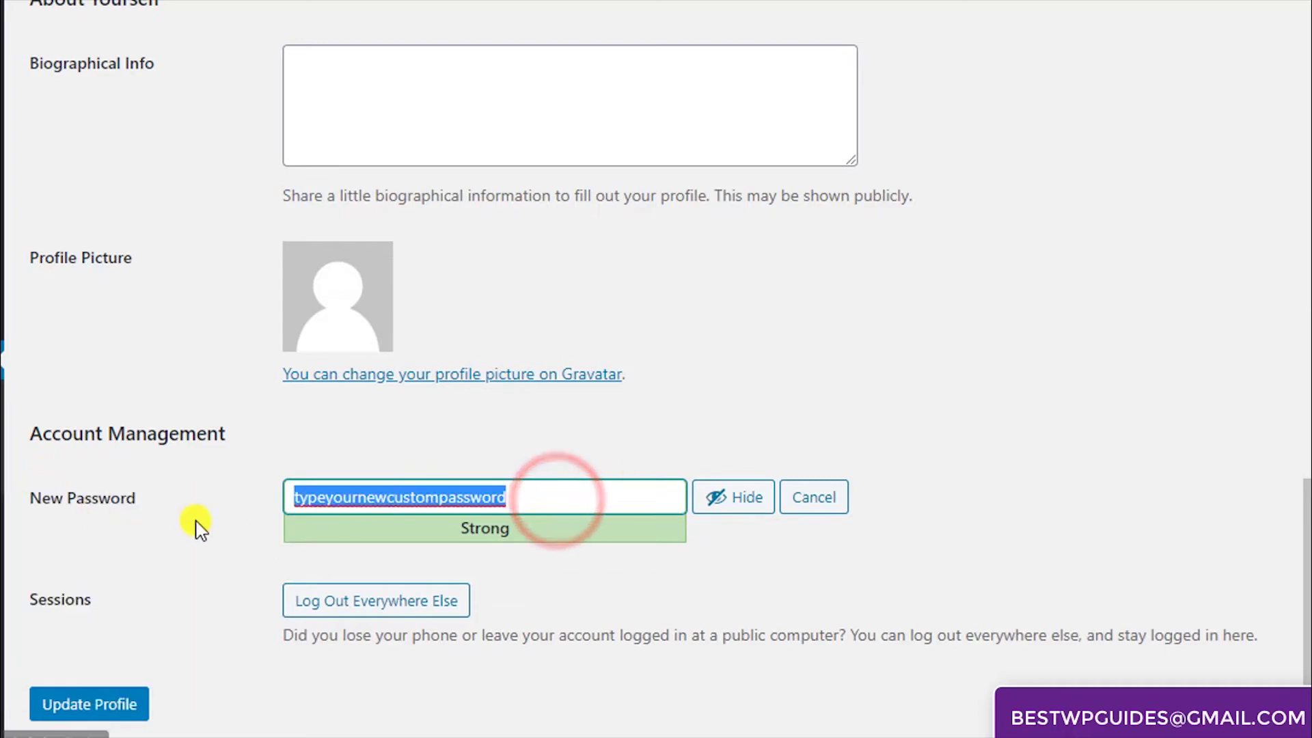
click(622, 613)
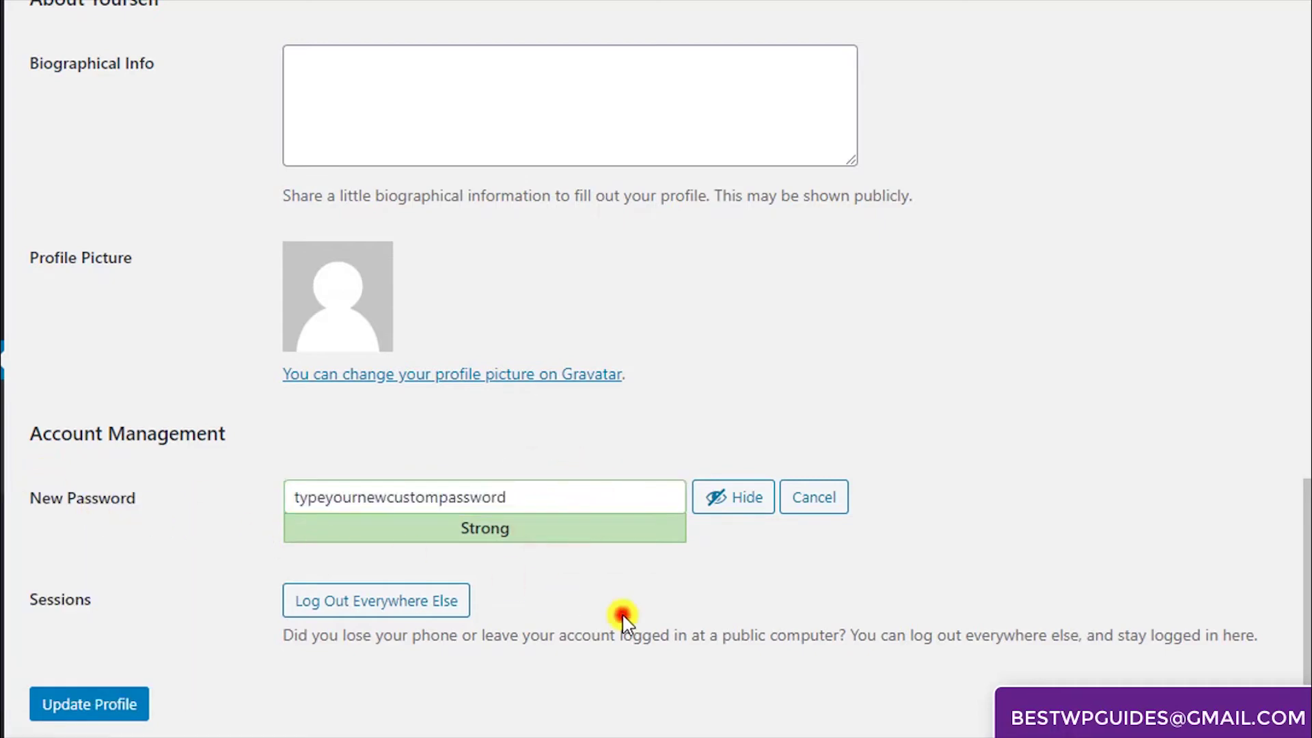
Log out everywhere else and update the profile to save the custom password
click(361, 606)
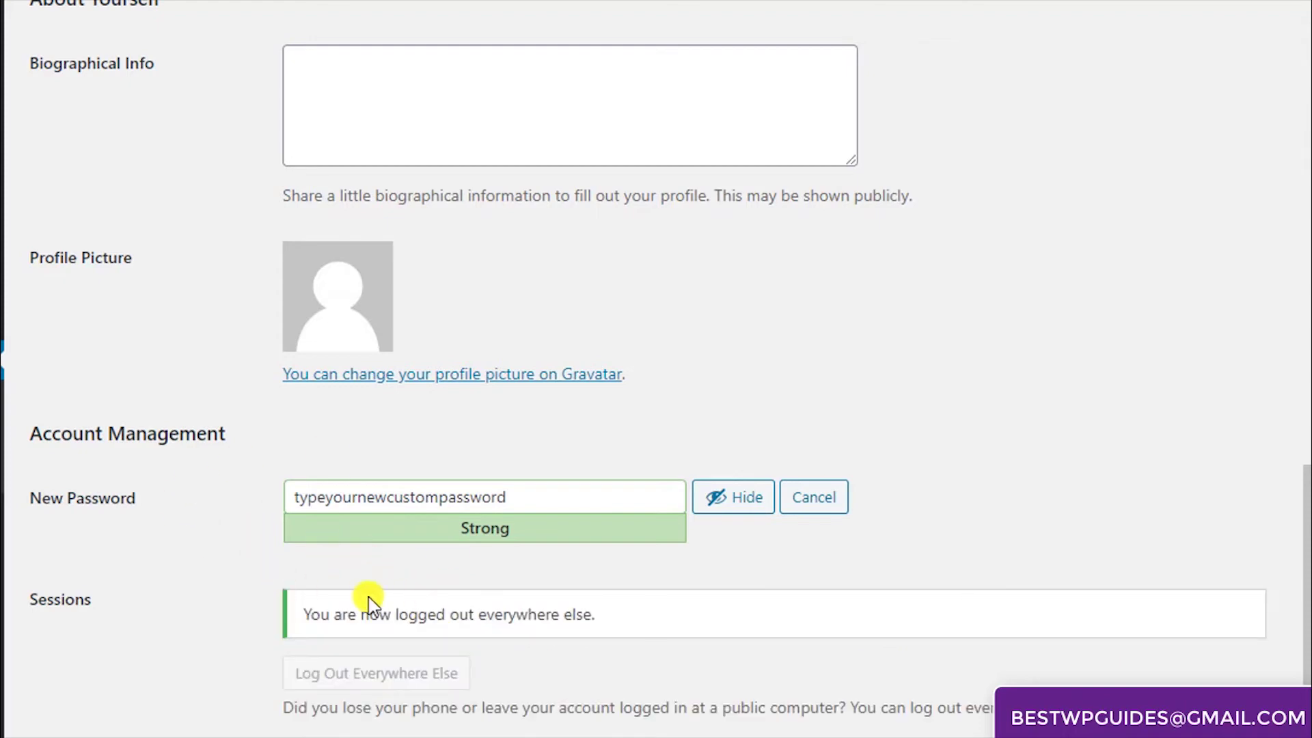
scroll(392, 602, down, 2)
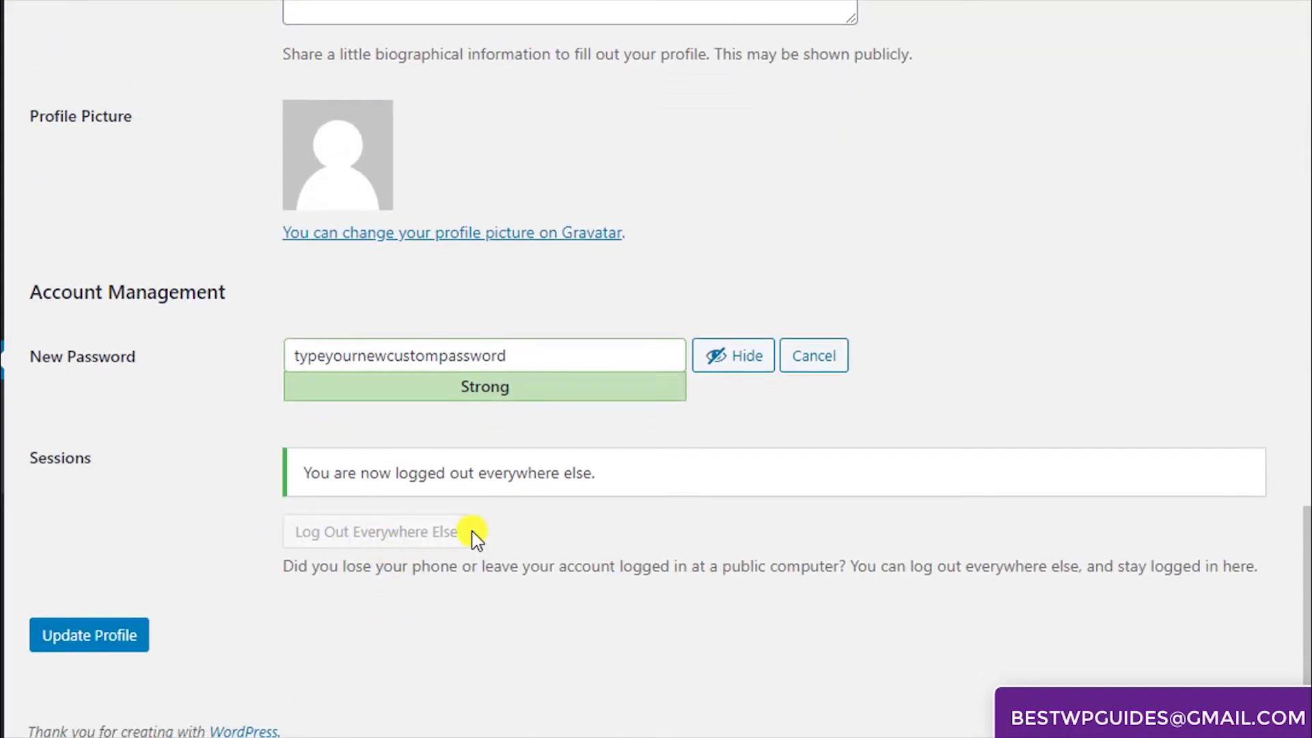
click(99, 650)
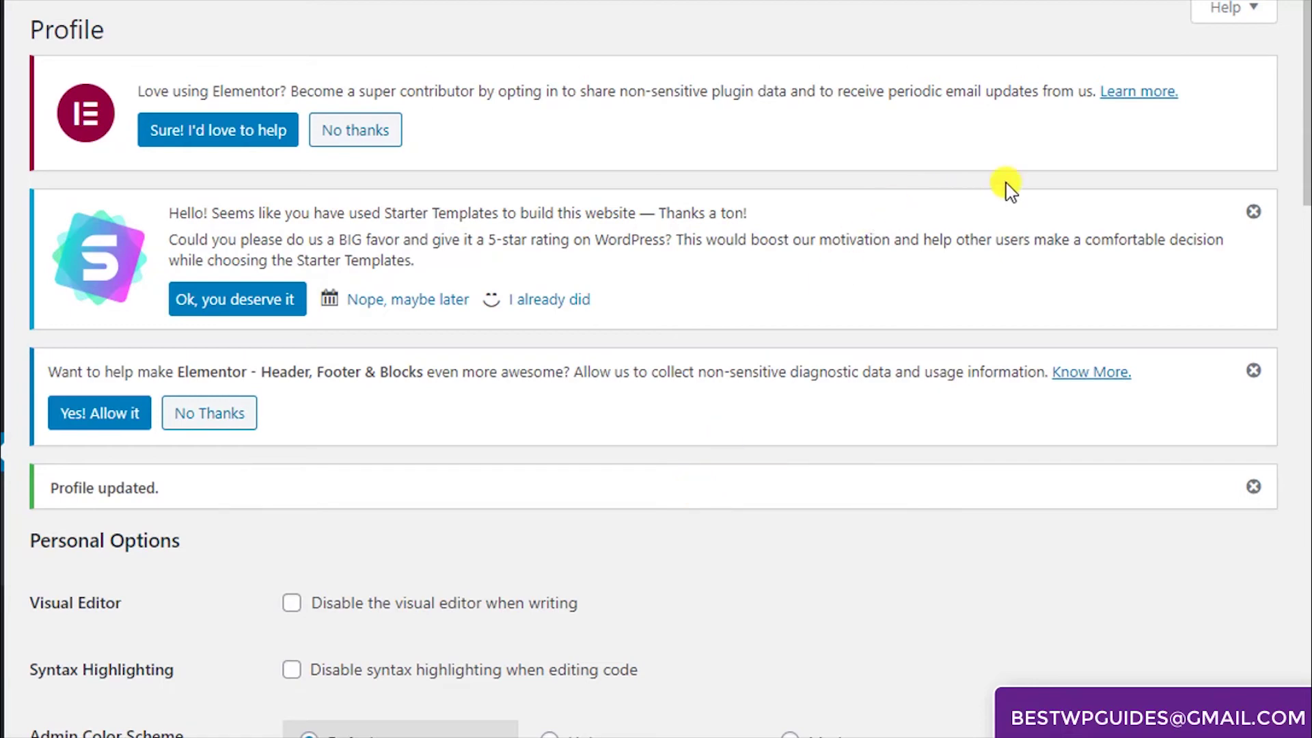
Log out, then sign in as admin with the pasted custom password
mouse_move(1227, 5)
click(1124, 102)
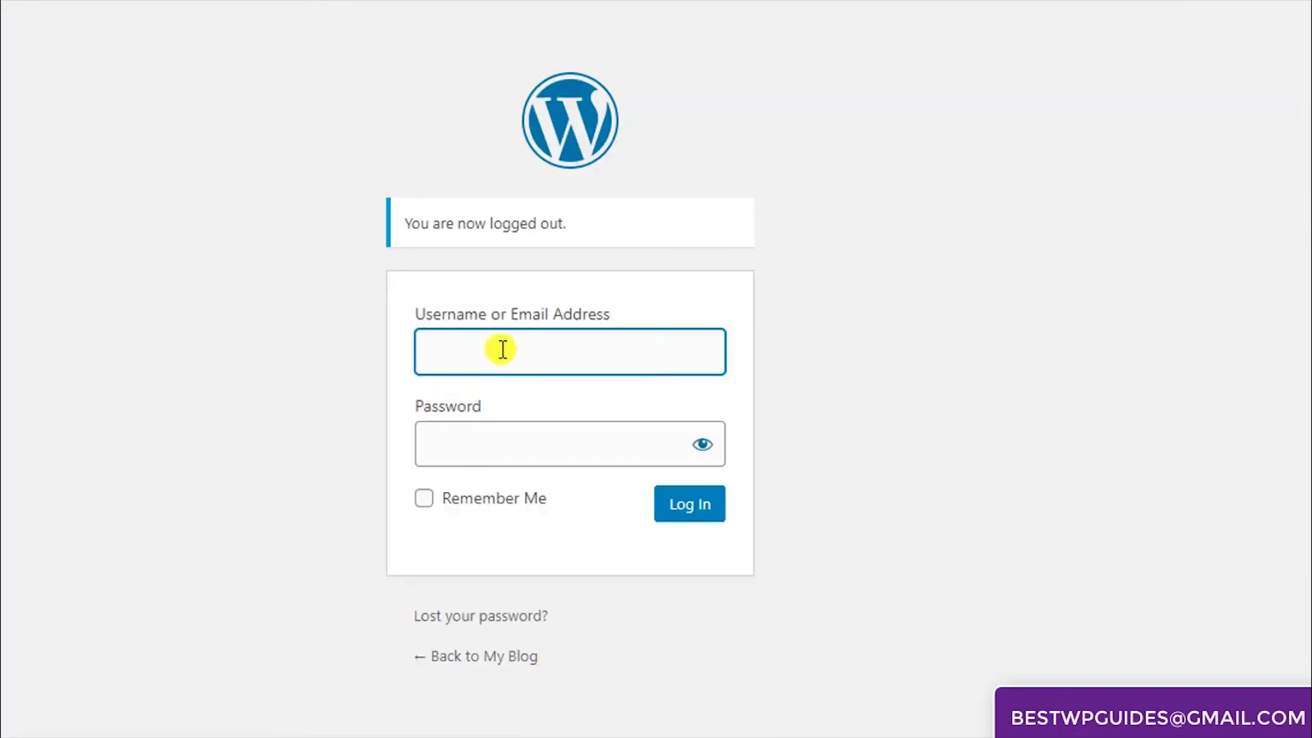
text(admin)
click(535, 450)
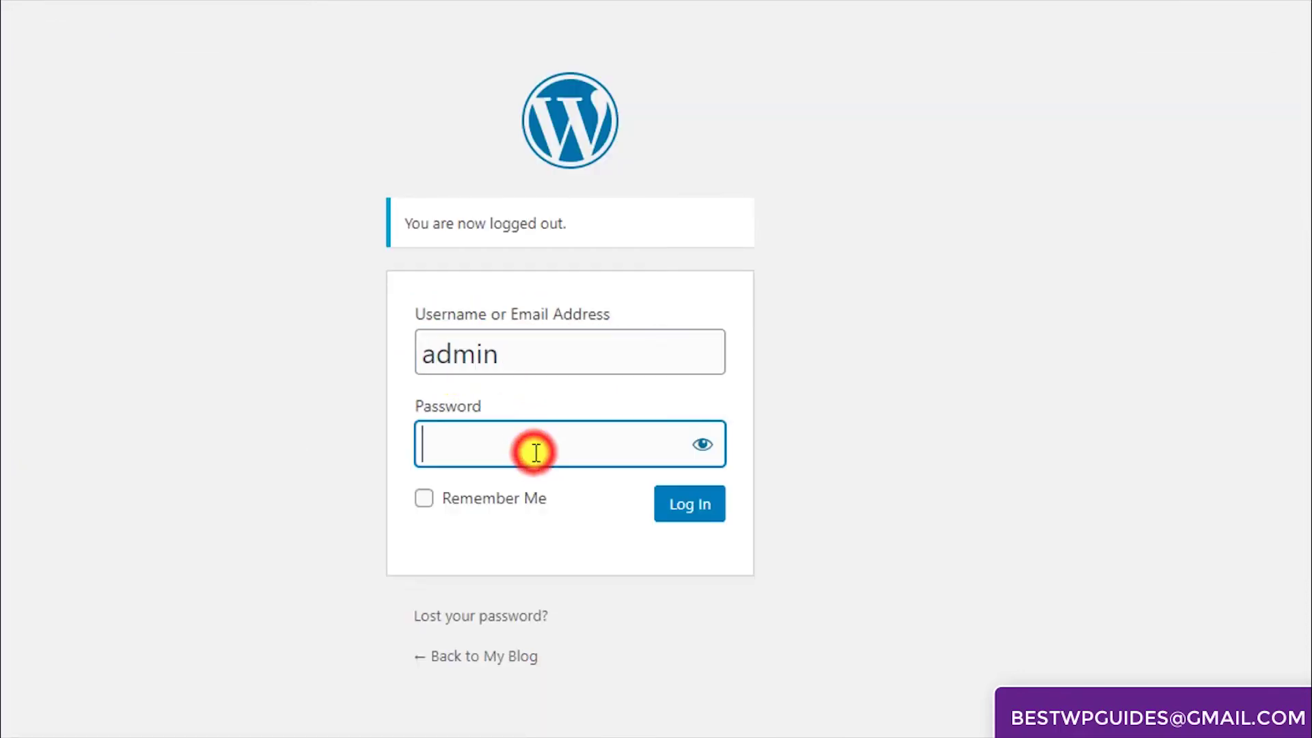
key(ctrl+v)
click(702, 446)
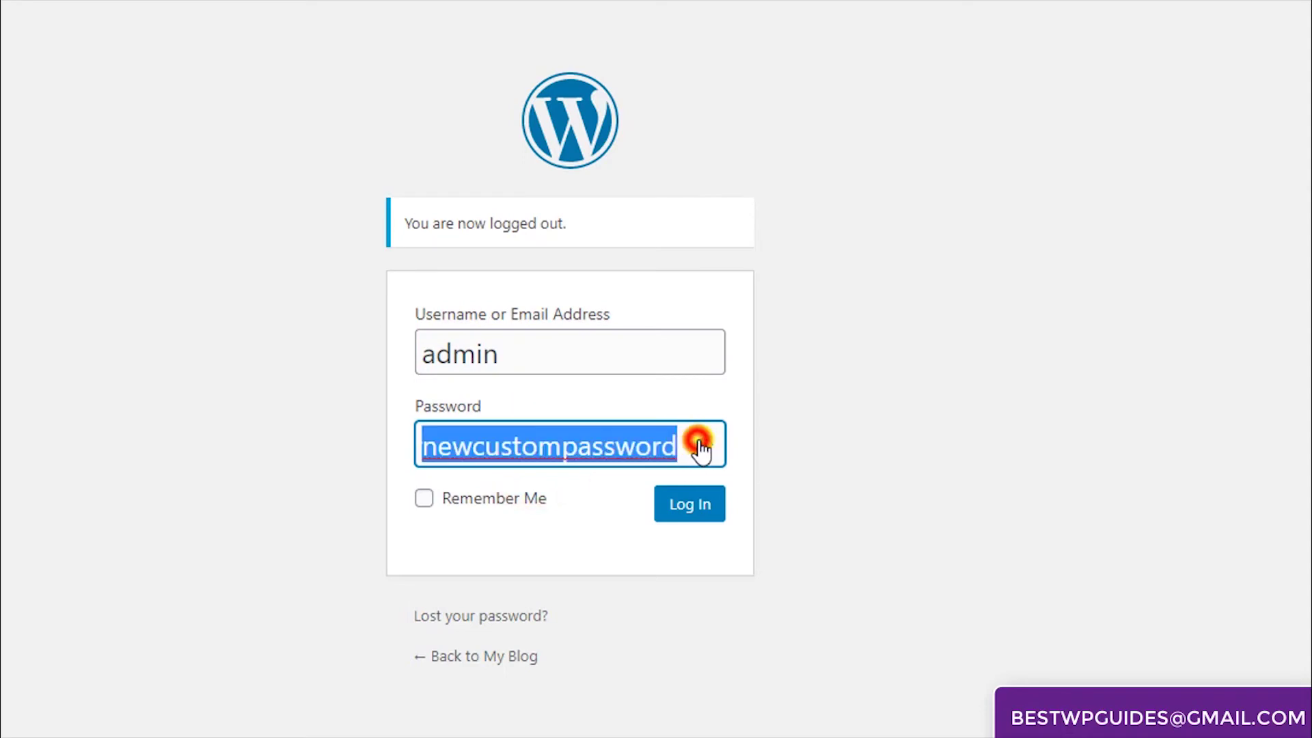
click(606, 448)
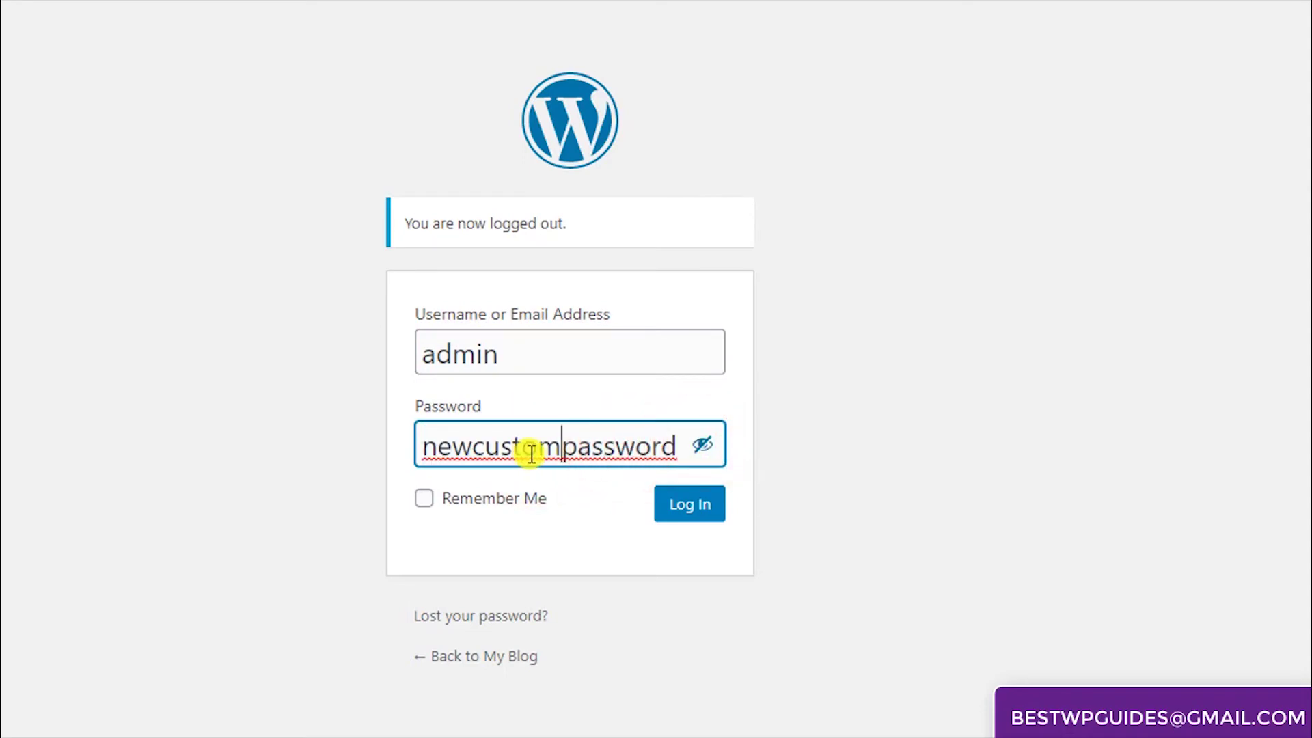
key(ctrl+a)
key(ctrl+v)
click(706, 514)
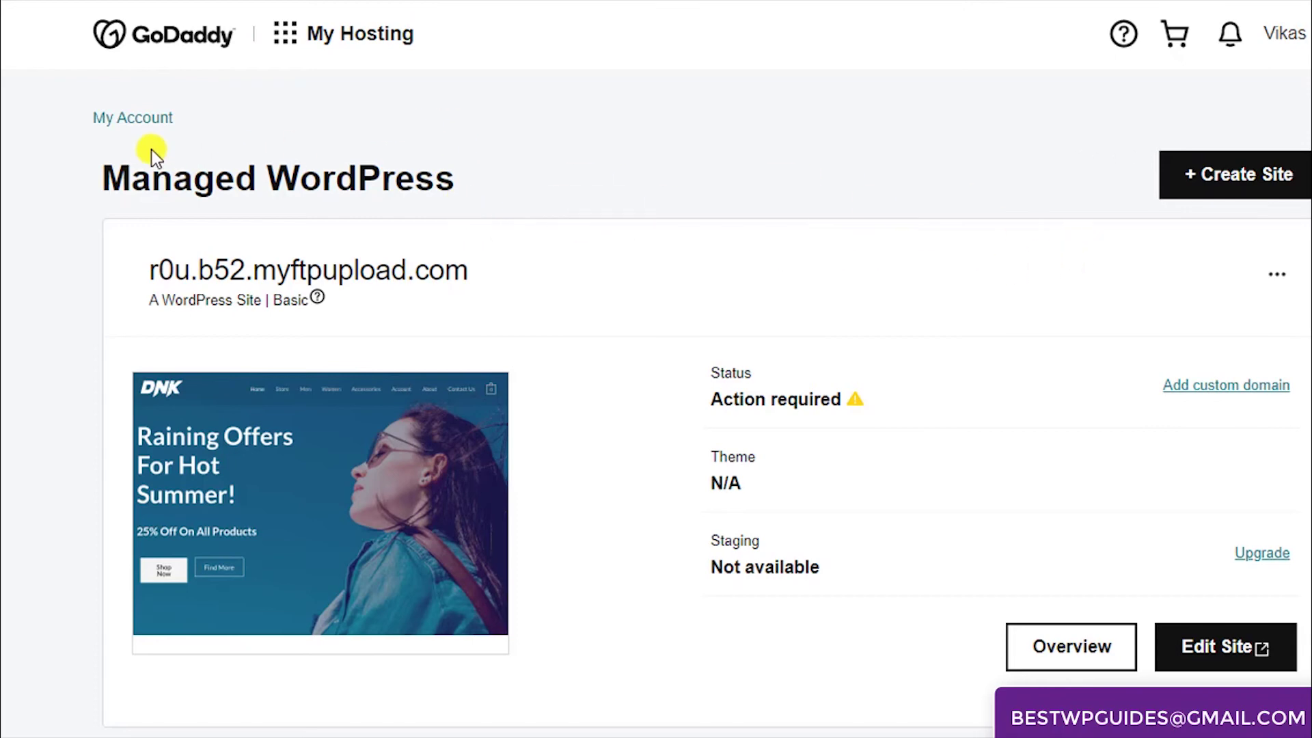
Open GoDaddy's Managed WordPress page for the r0u.b52.myftpupload.com site
click(423, 177)
Enter wp-admin through Edit Site and open Users > All Users
click(492, 182)
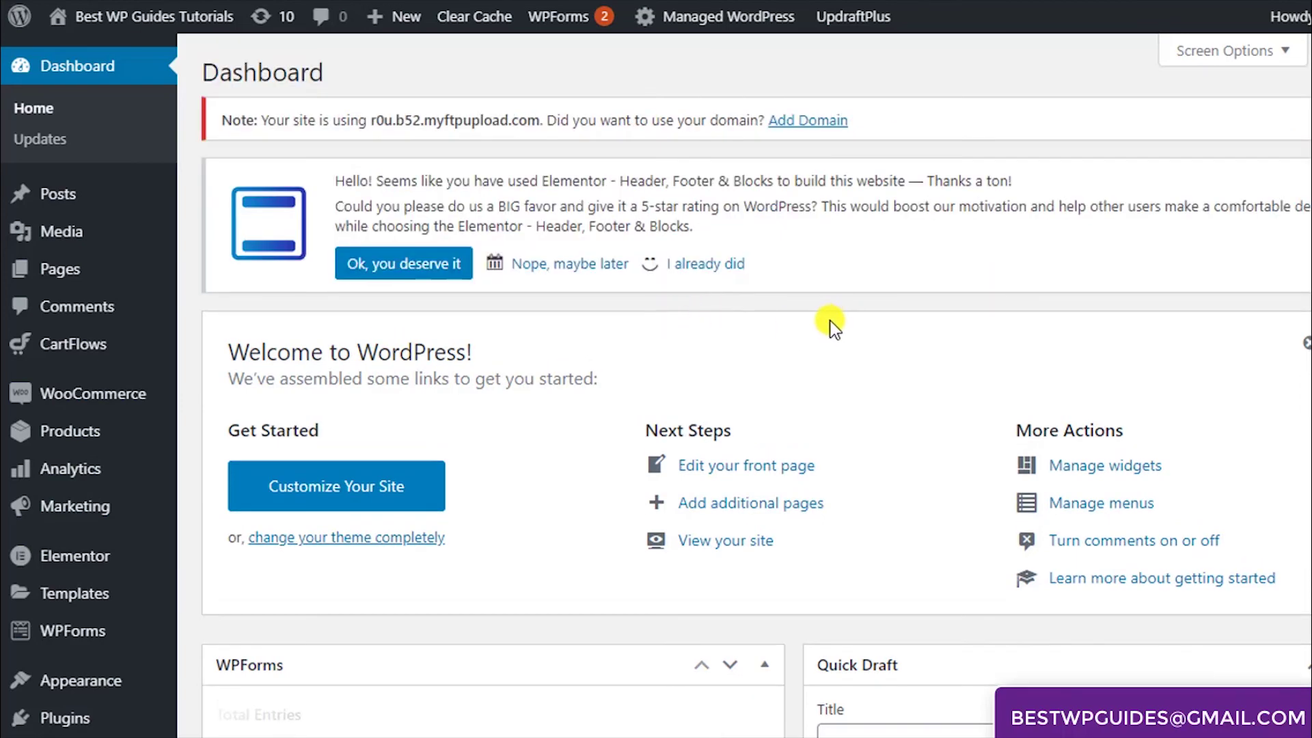
mouse_move(3, 410)
scroll(4, 411, down, 3)
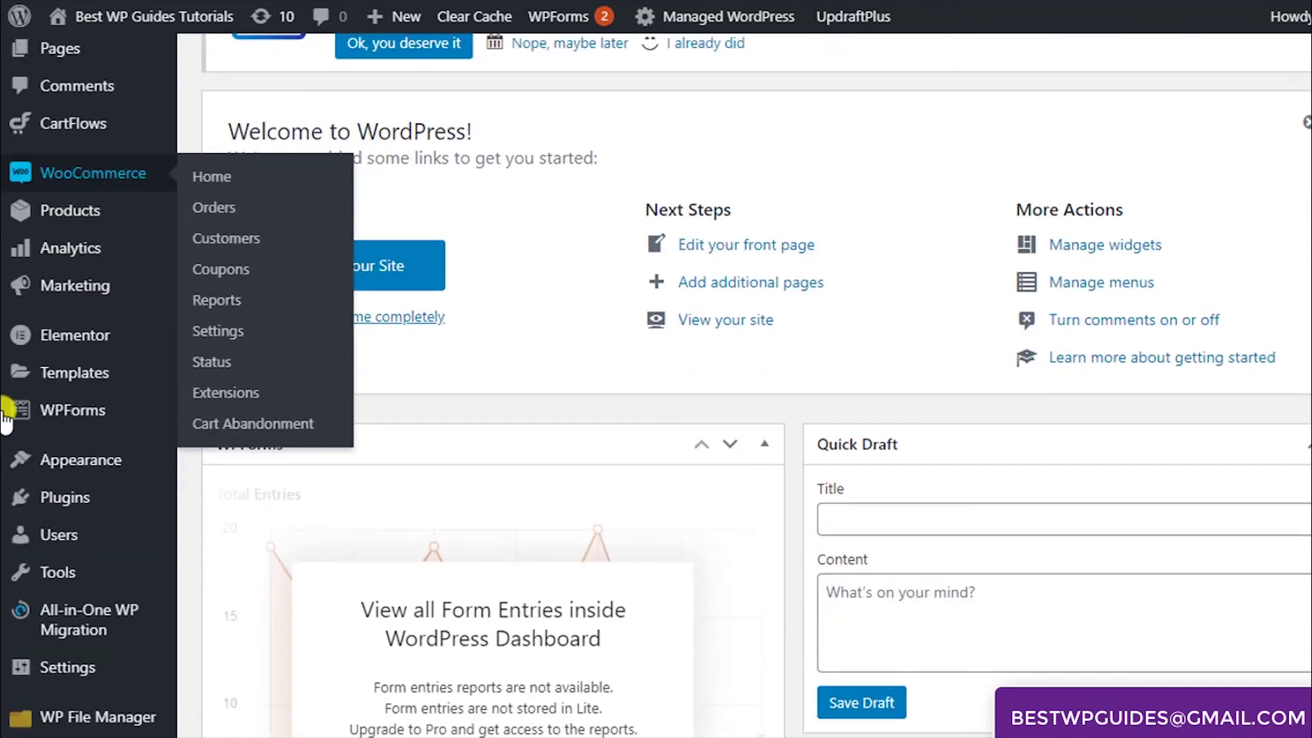
mouse_move(117, 537)
click(210, 541)
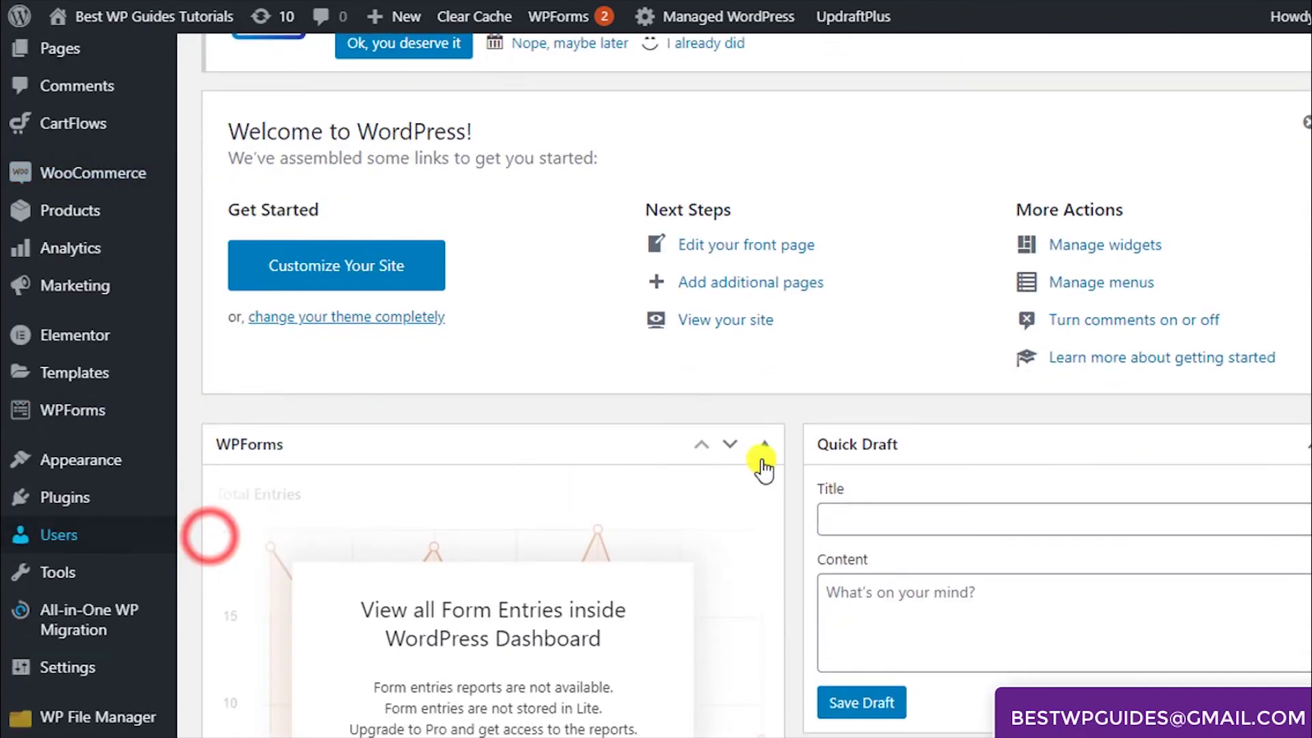